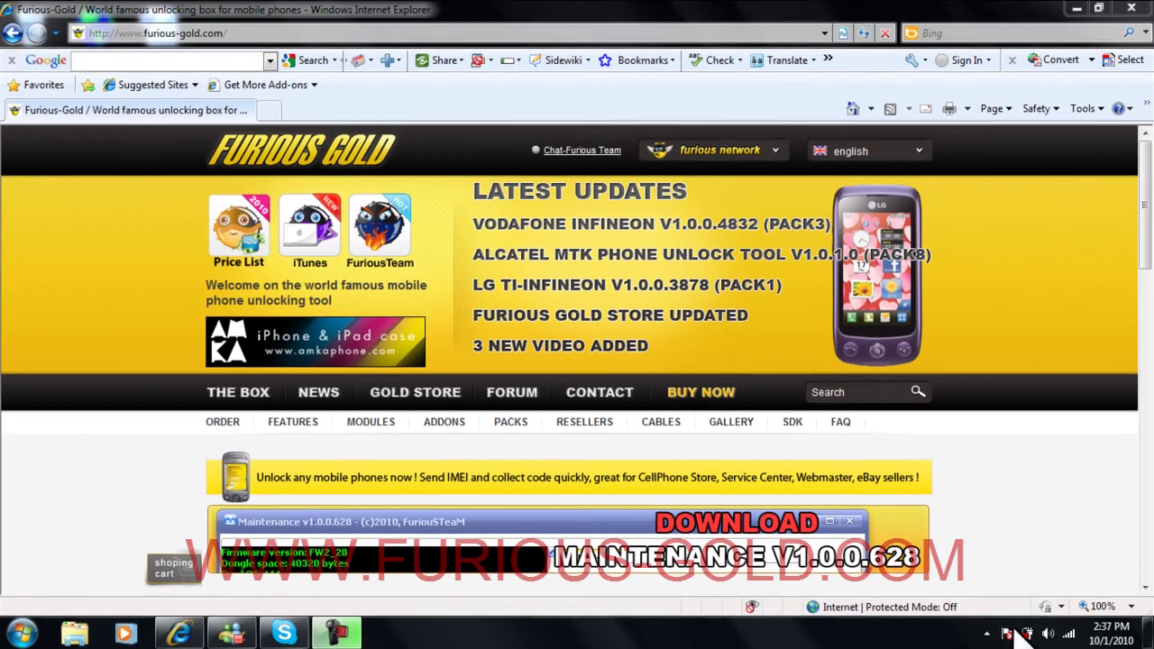
Step: Open Computer Management from the Computer entry in the Start menu
left_click(987, 634)
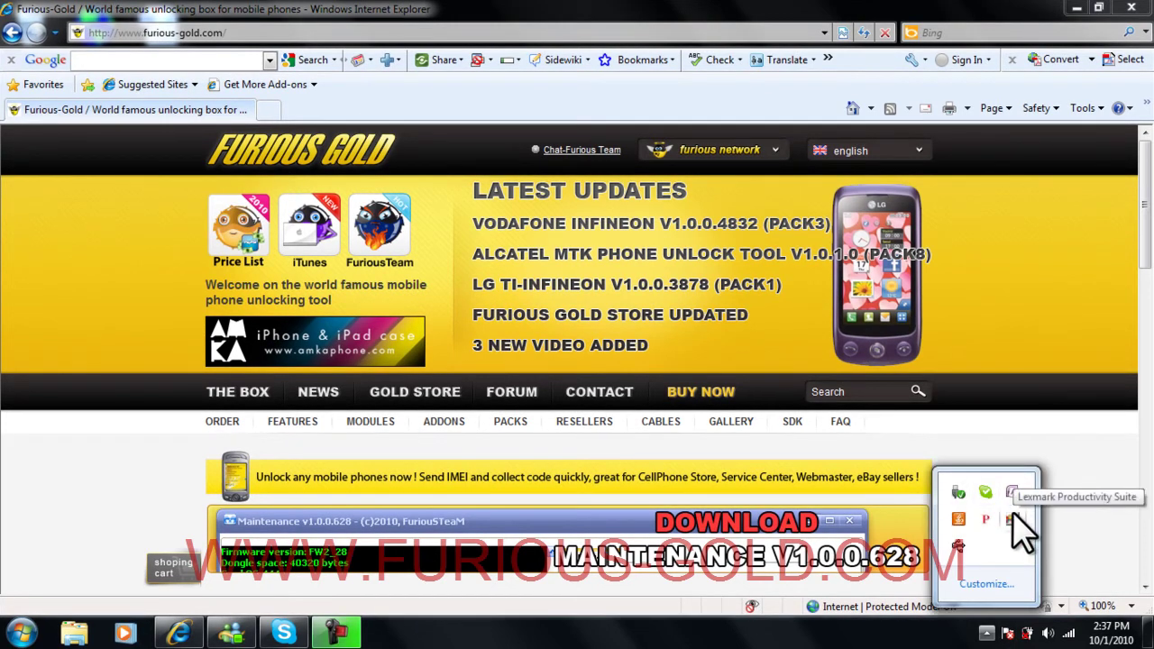
left_click(1077, 9)
key("super")
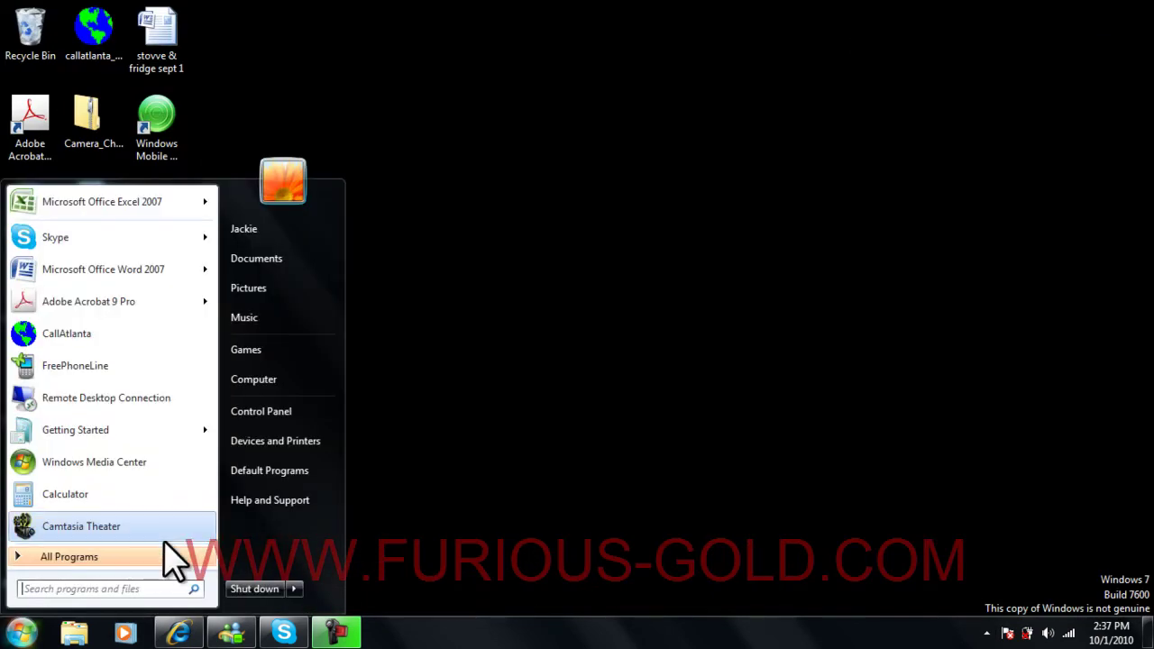
right_click(288, 380)
left_click(330, 412)
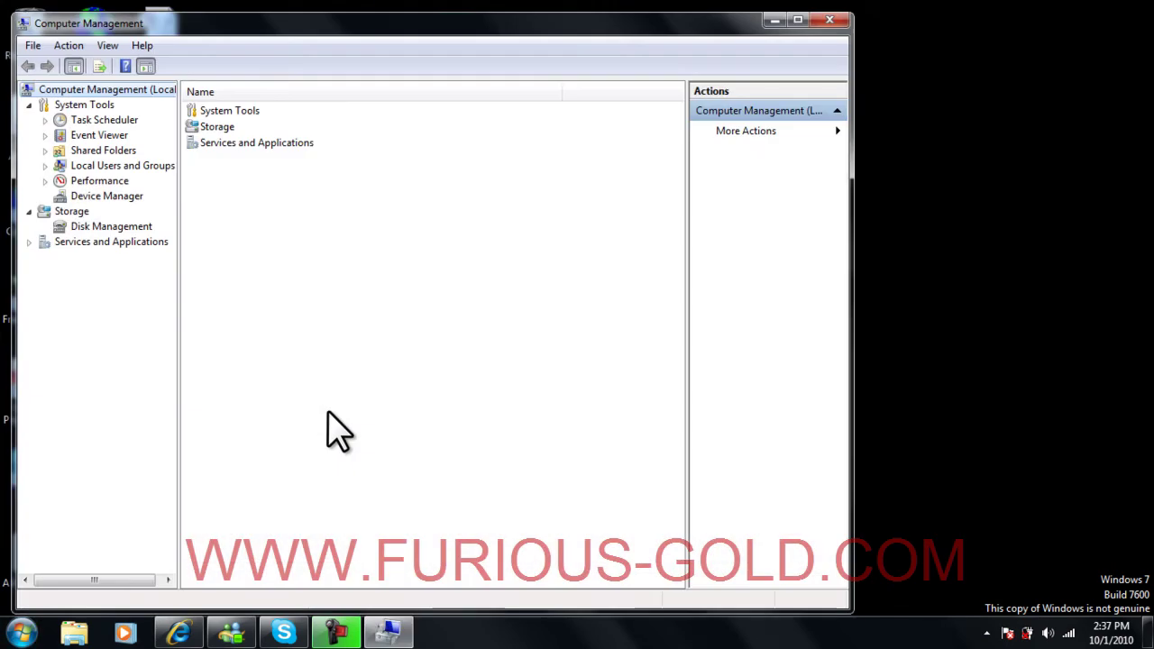
Step: In Device Manager, uninstall the USB <-> Serial device under Other devices
left_click(101, 197)
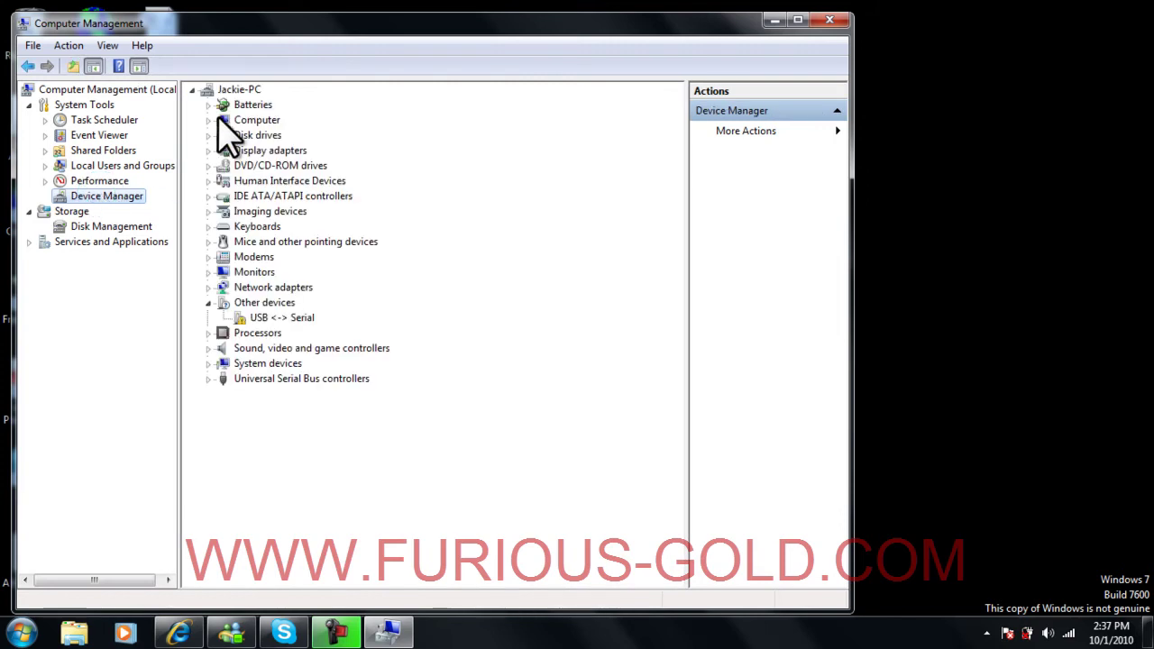
right_click(287, 321)
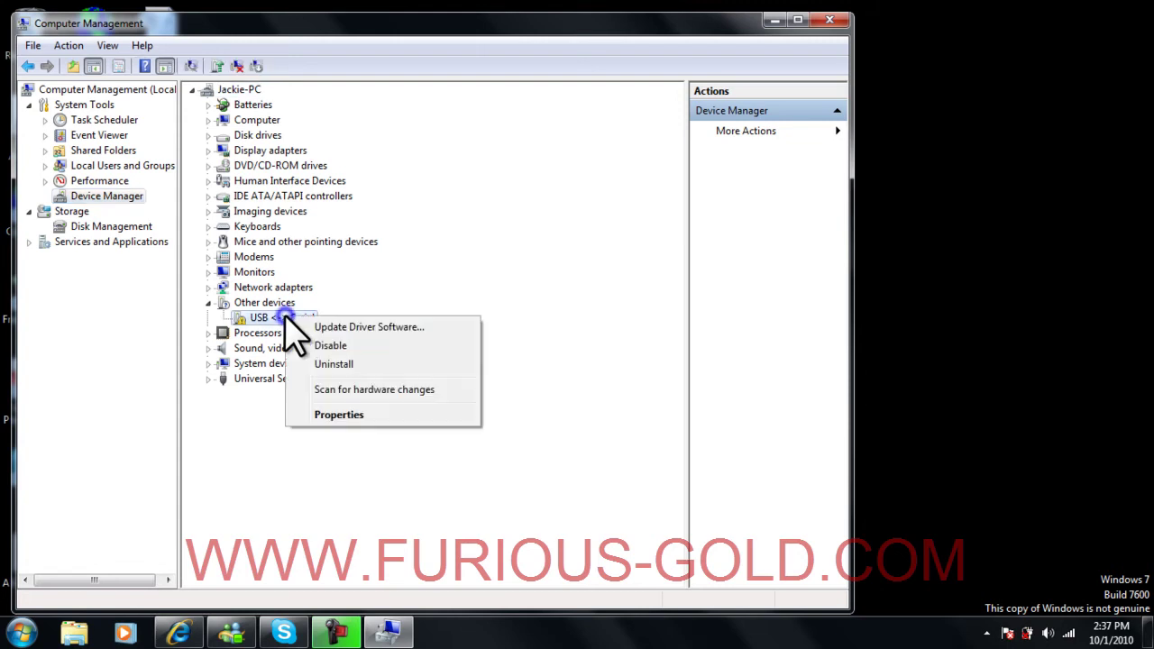
left_click(334, 365)
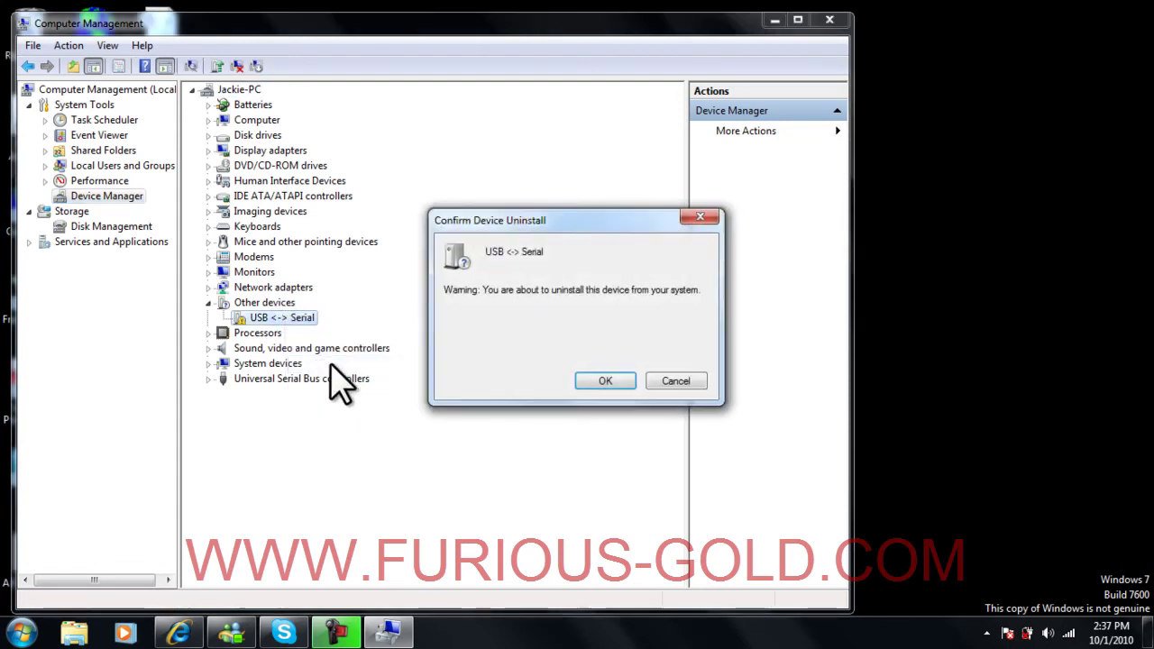
left_click(606, 380)
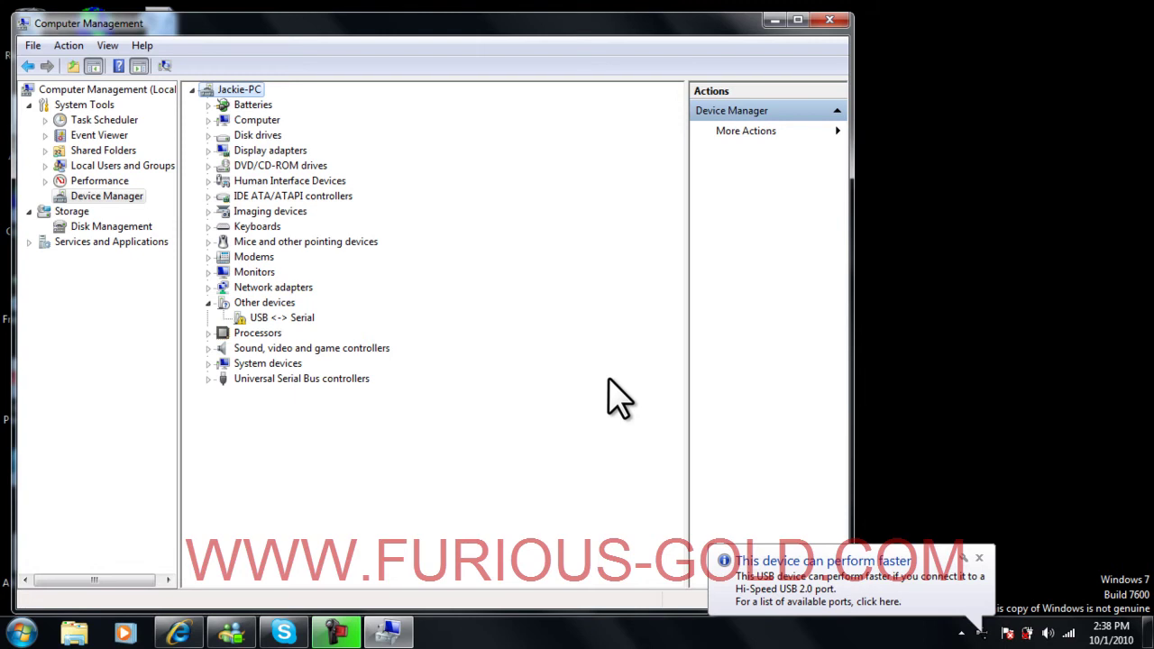
Step: Dismiss the USB speed balloon, bring up the driver-not-found report, and close Computer Management
left_click(986, 581)
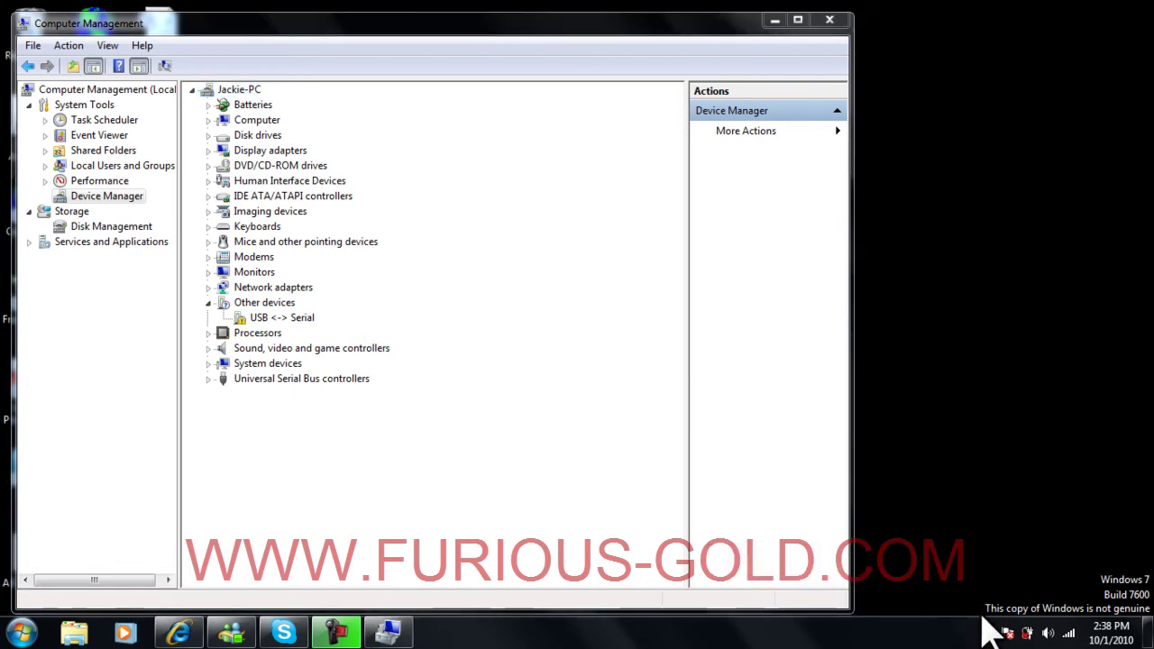
left_click(990, 634)
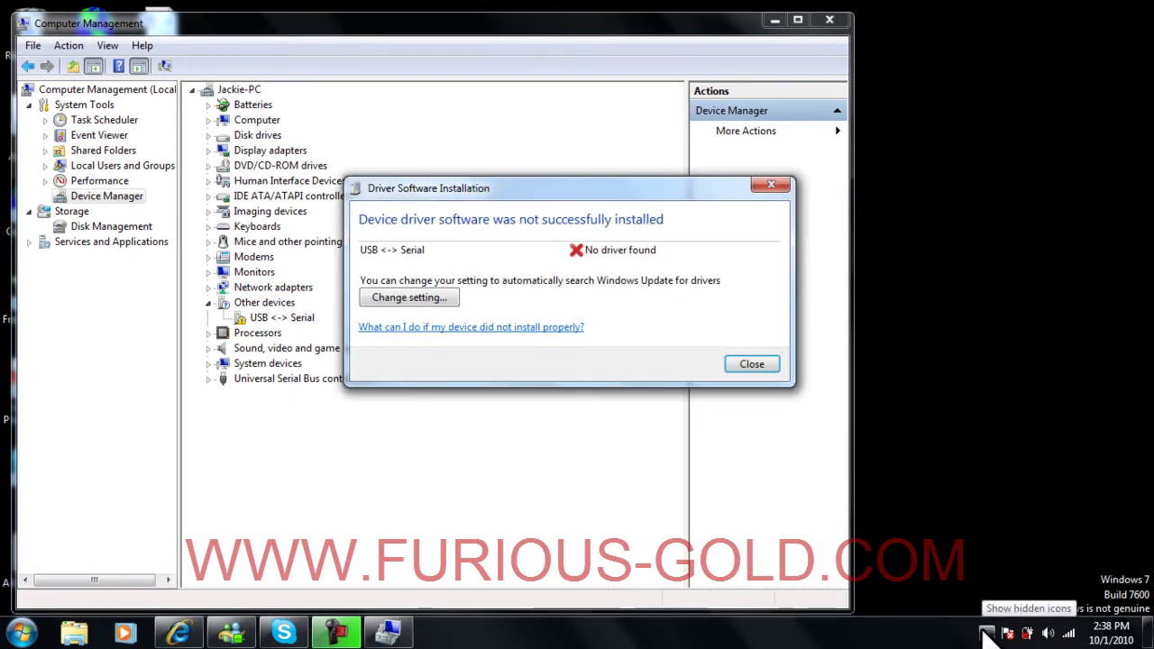
left_click(988, 634)
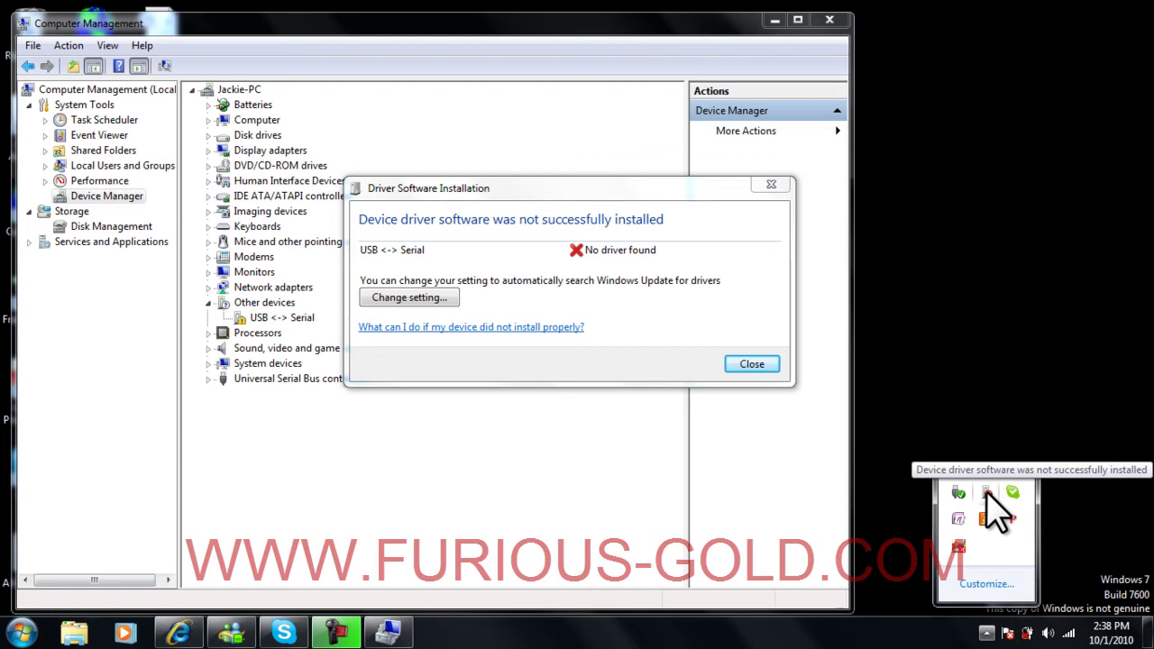
left_click(987, 492)
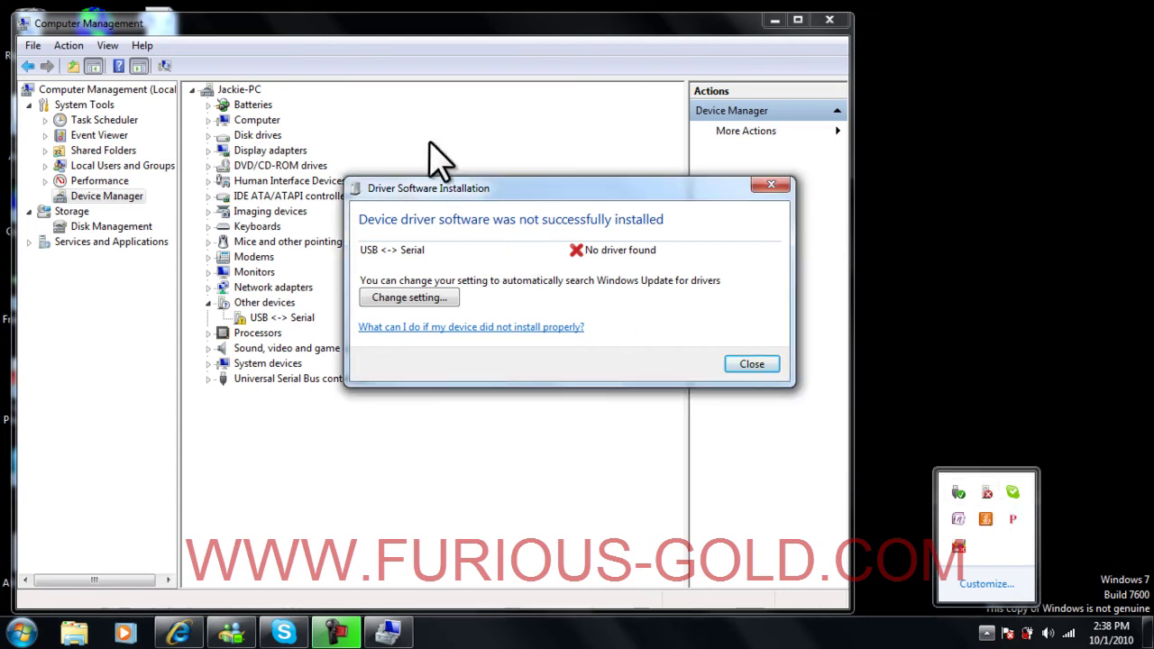
left_click(830, 19)
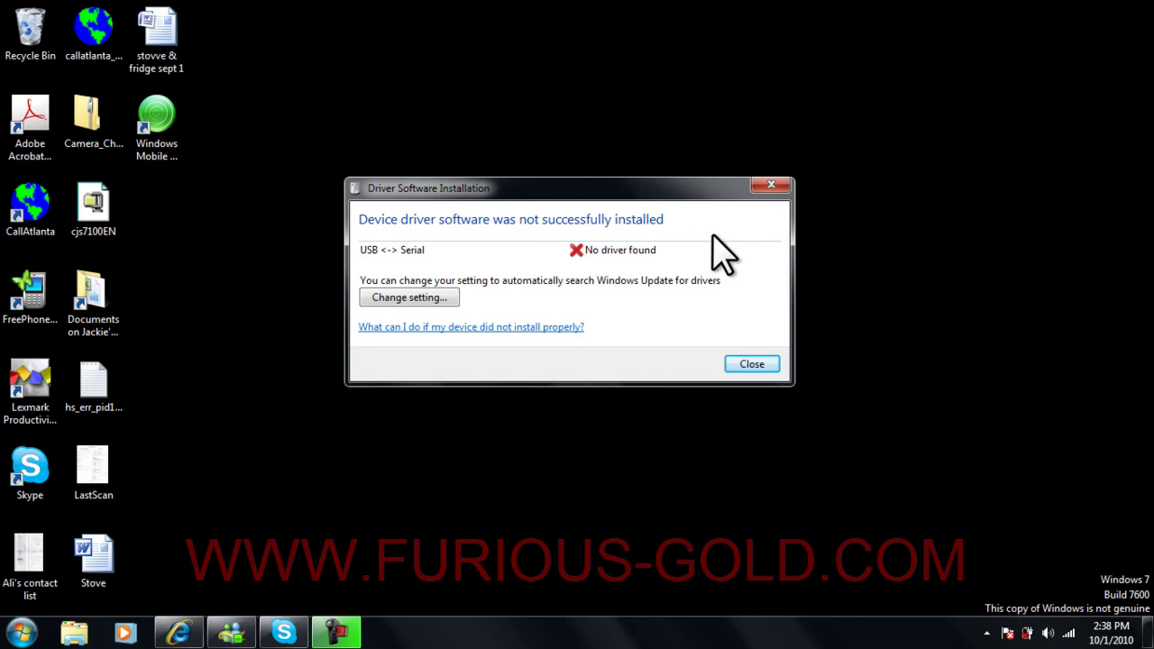
Step: Close the failed driver installation report and clear the hidden tray icons
left_click(771, 185)
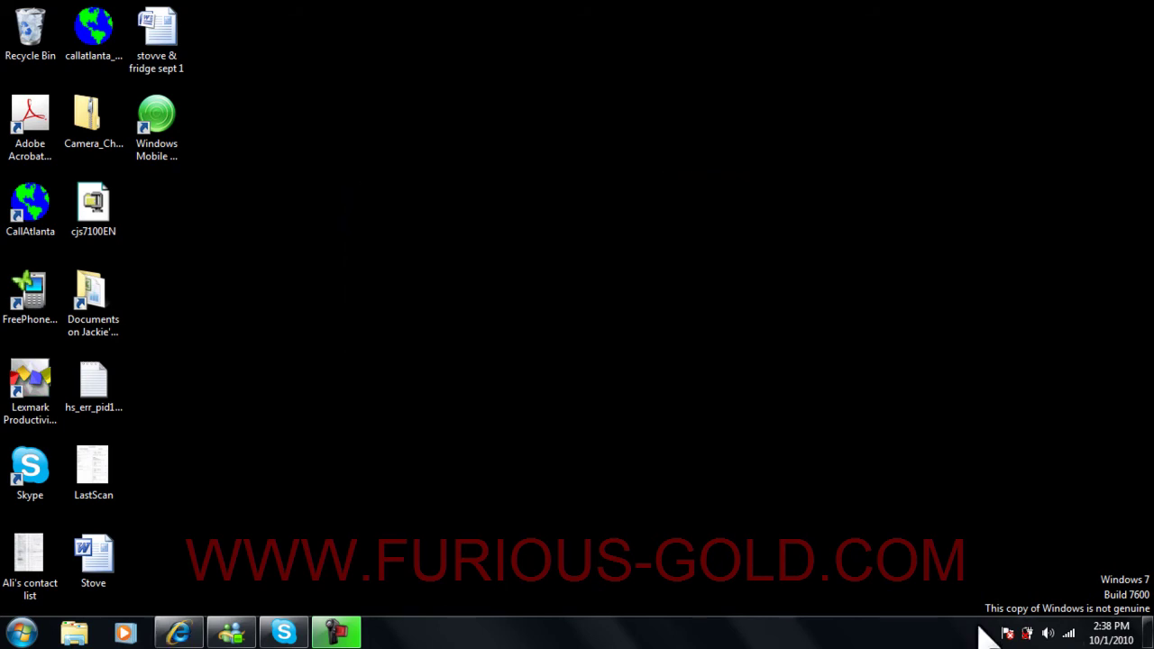
left_click(987, 634)
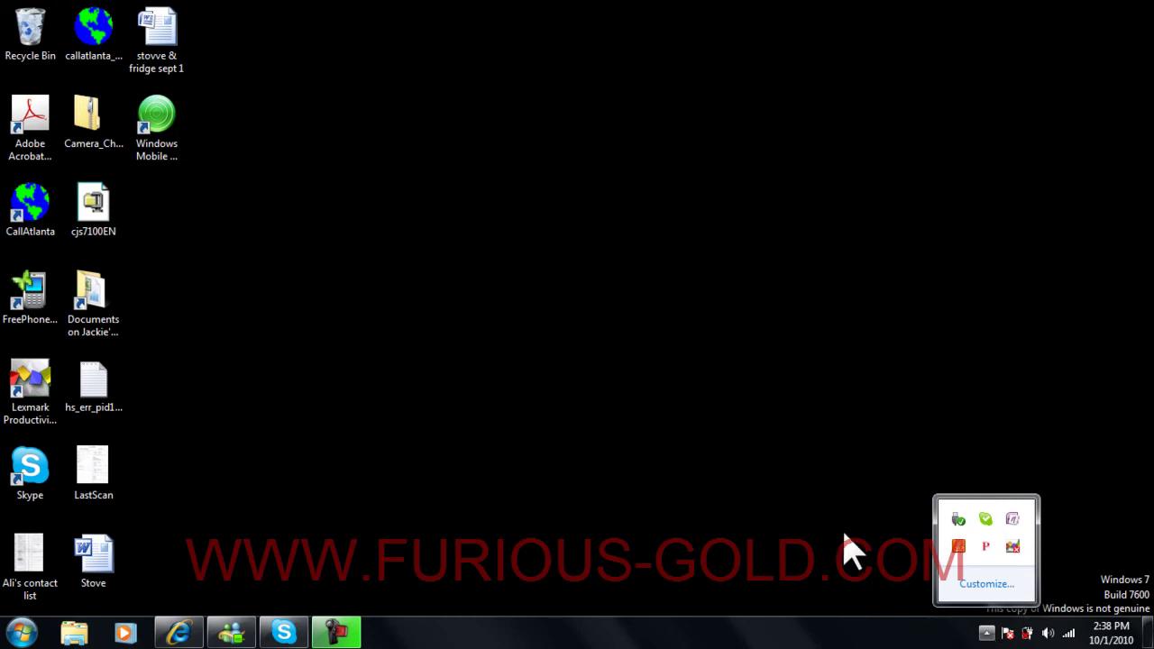
left_click(845, 534)
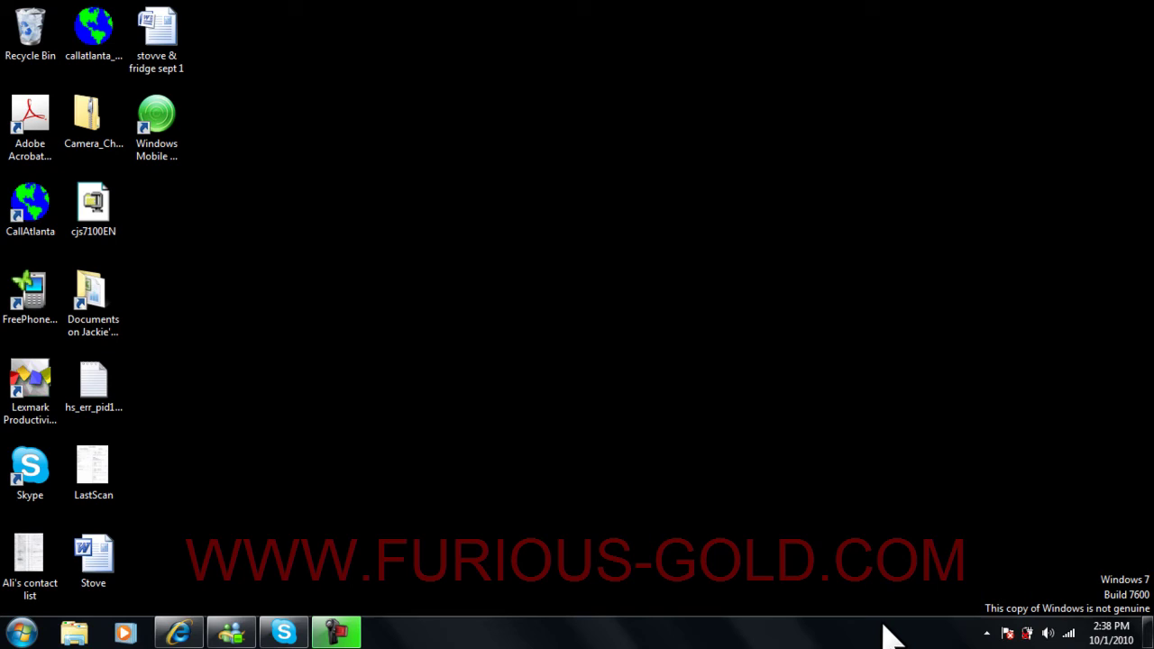
left_click(987, 634)
Step: Uninstall USB <-> Serial again in Device Manager, then close it and the faster-USB notice
key("super")
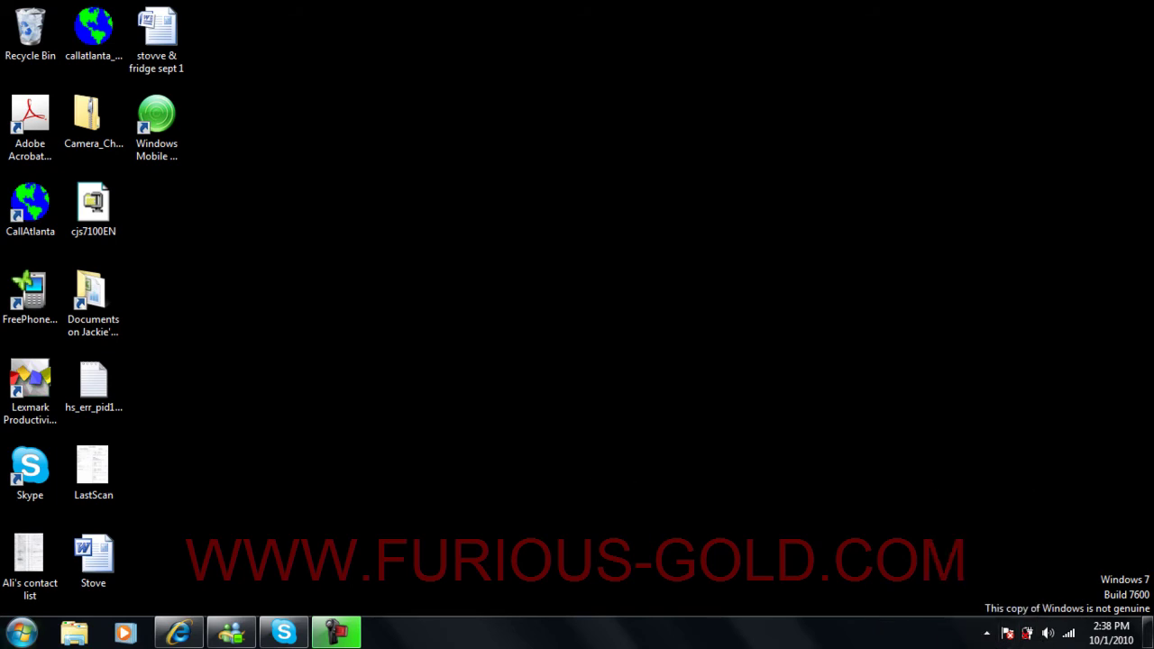
right_click(287, 386)
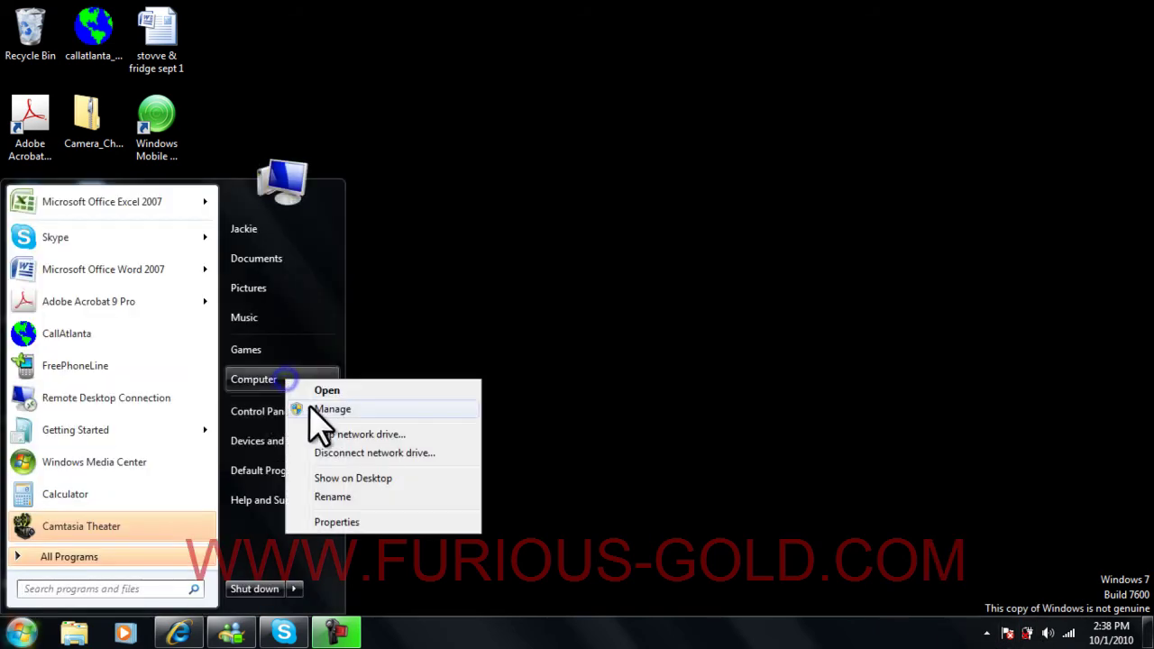
left_click(311, 408)
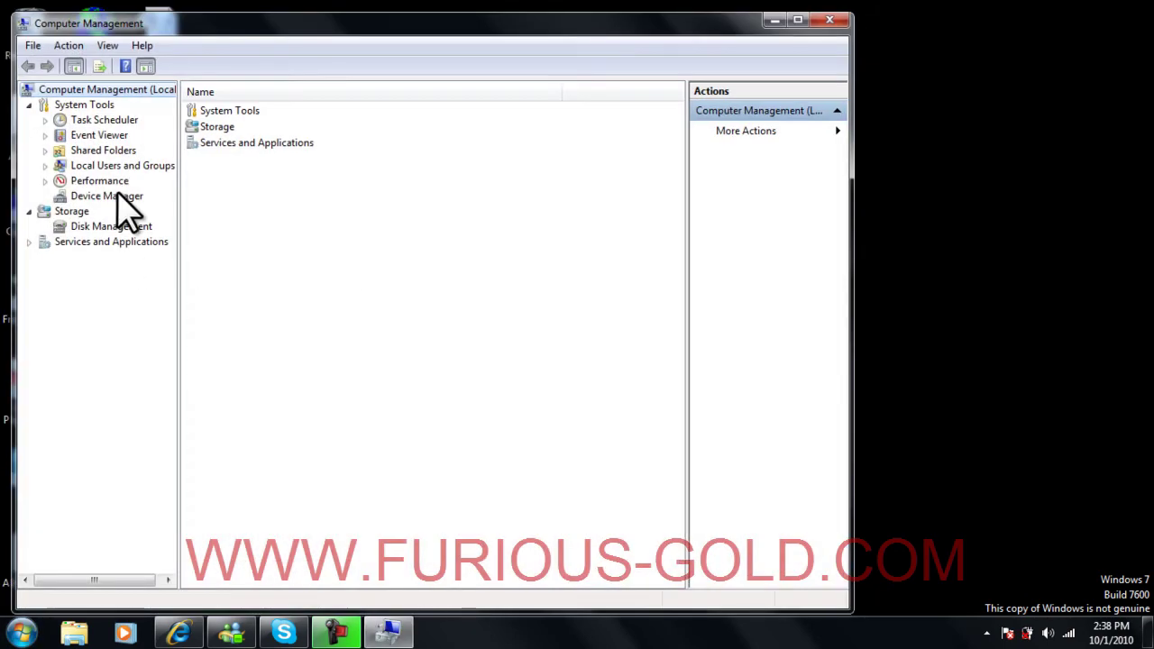
left_click(113, 196)
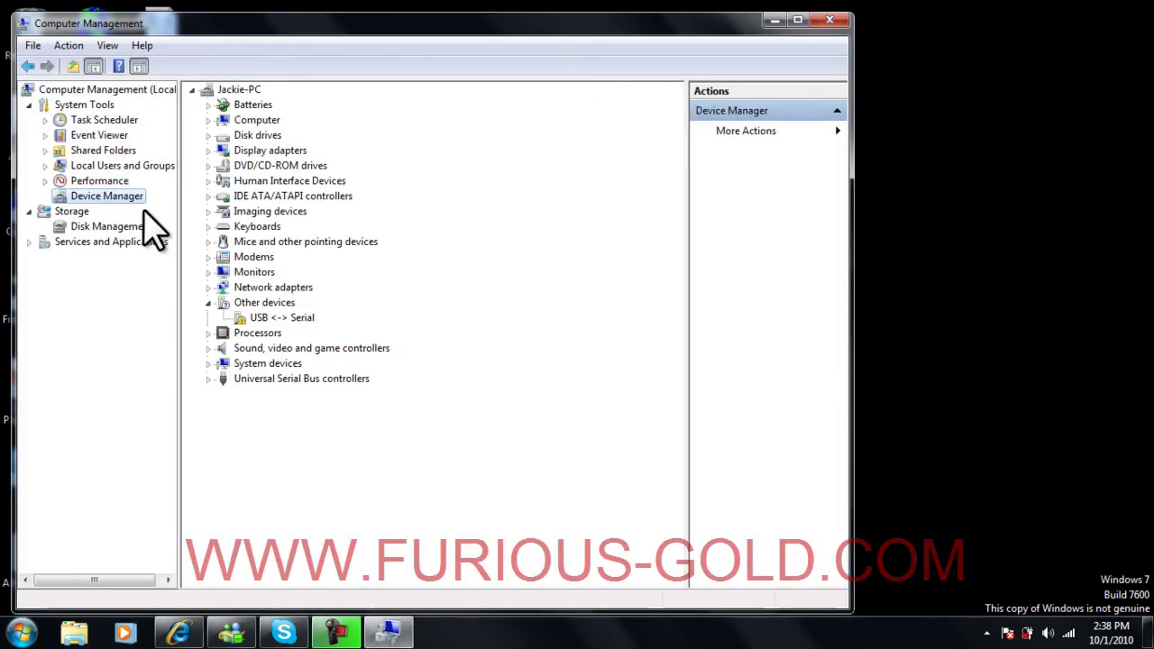
right_click(263, 318)
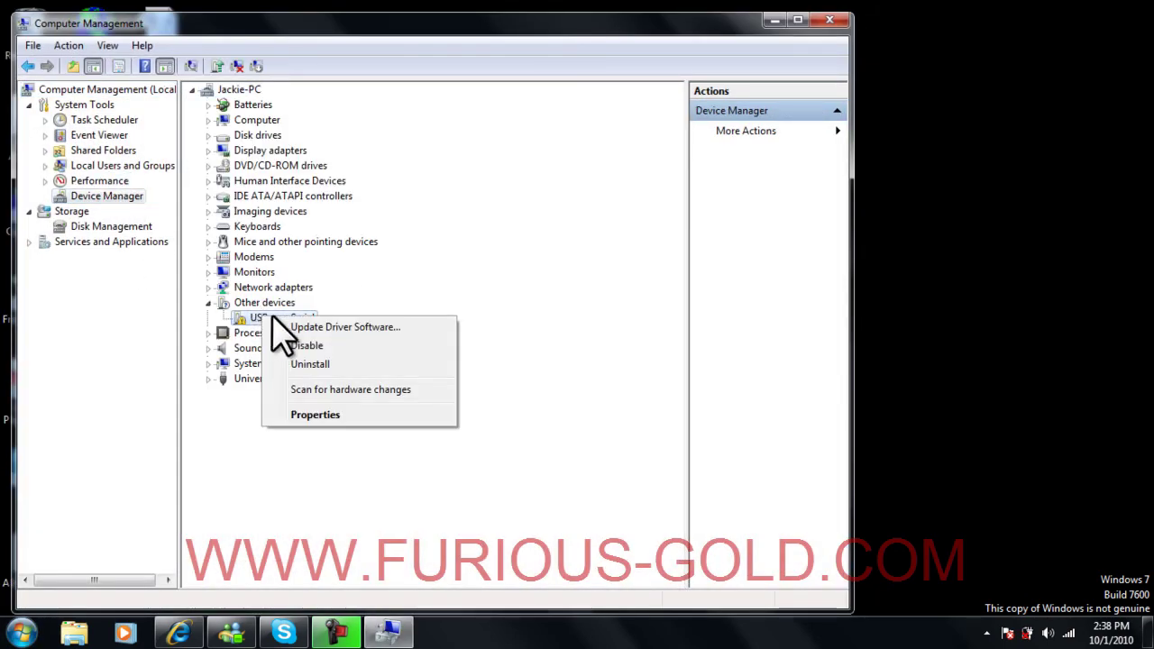
left_click(319, 365)
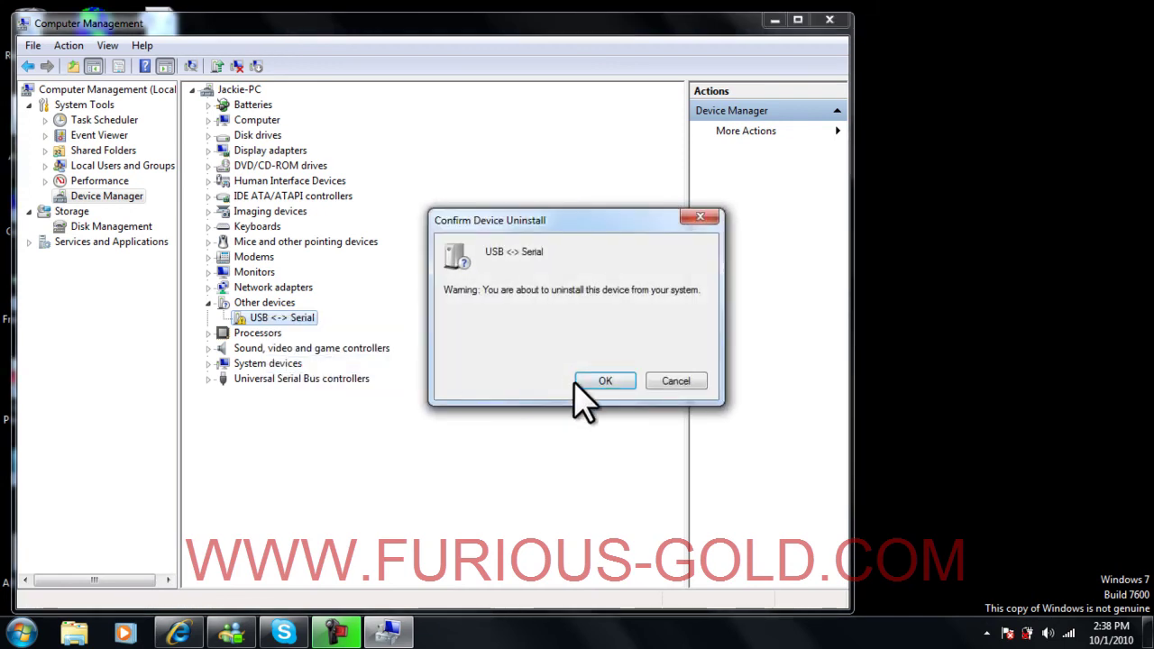
left_click(605, 383)
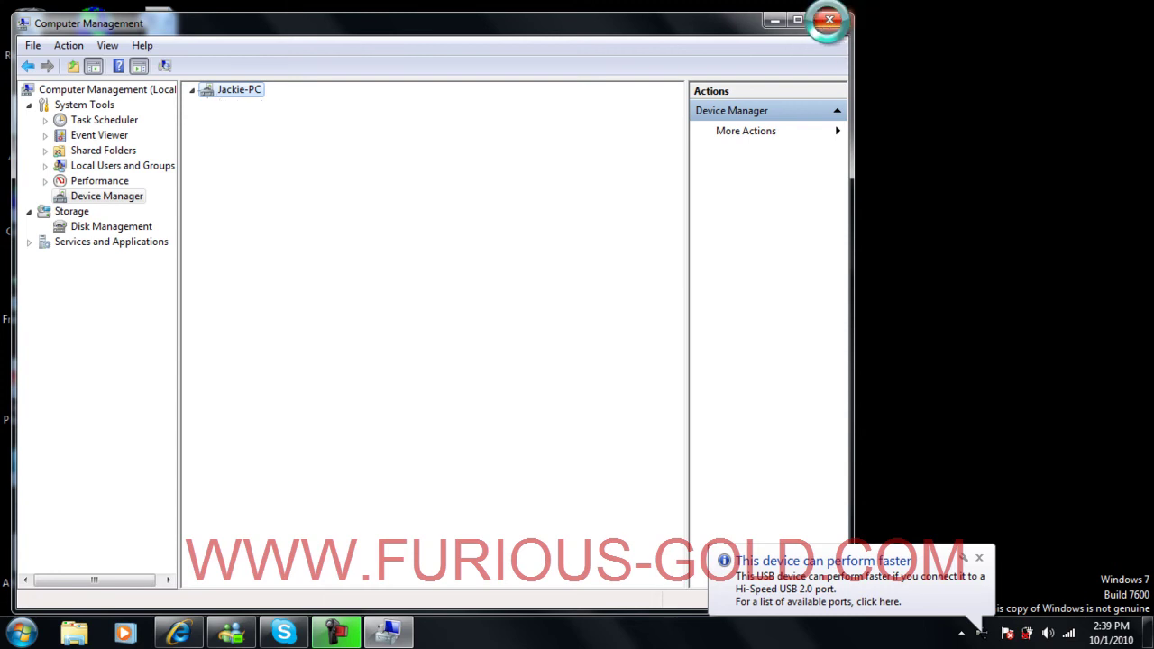
left_click(830, 19)
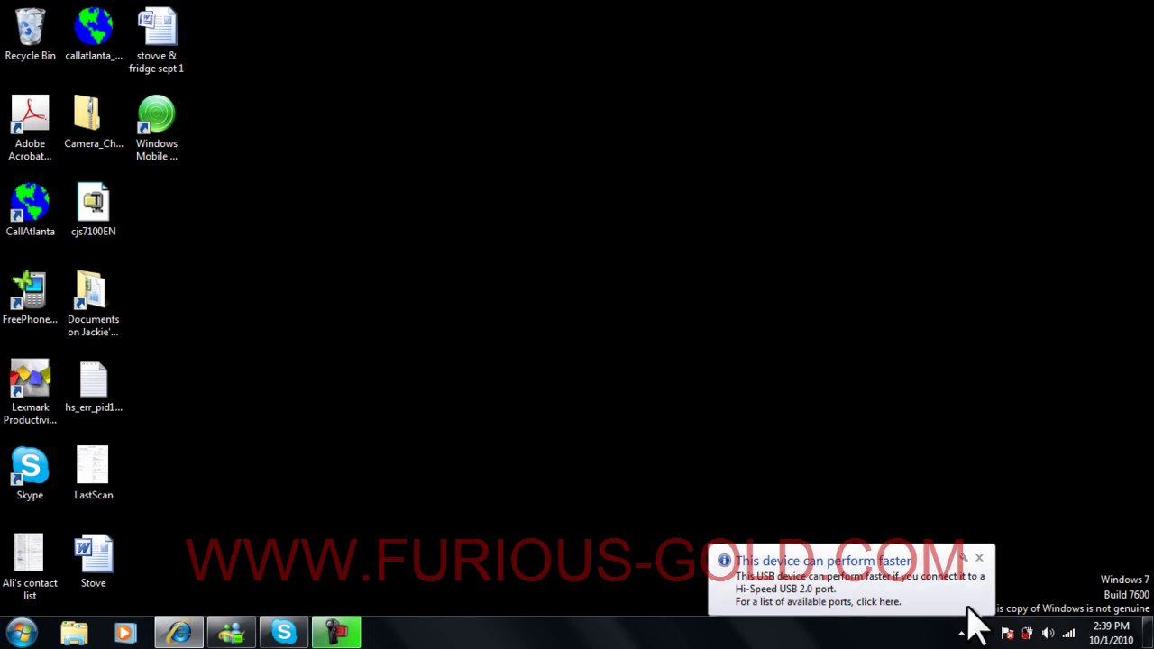
left_click(981, 557)
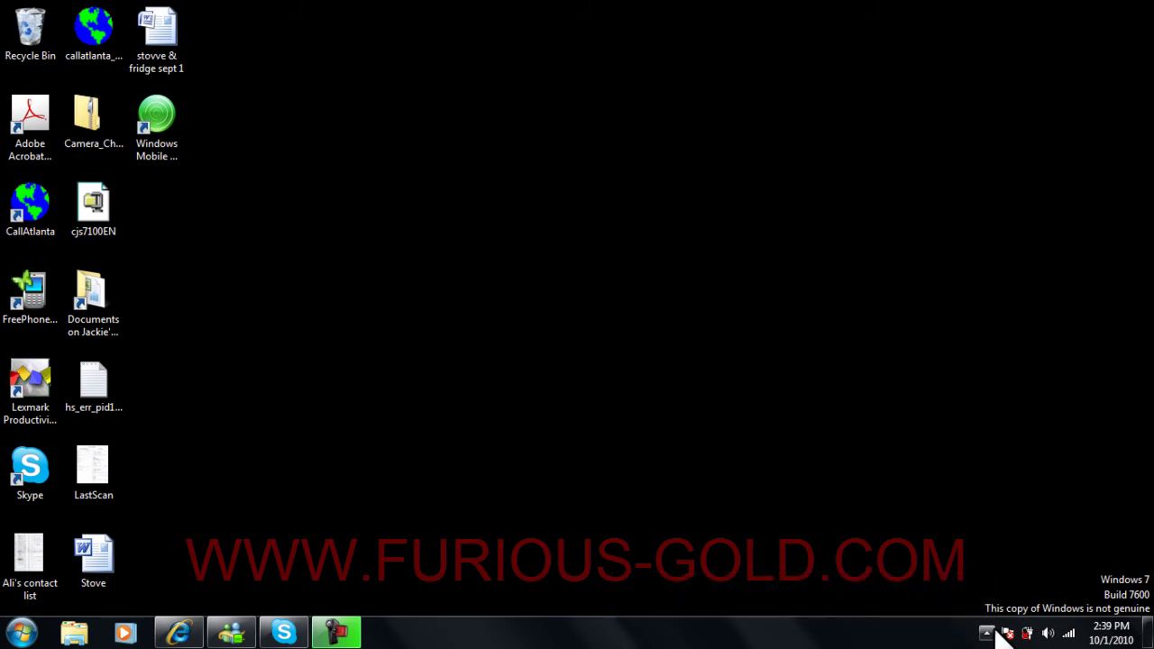
Step: Reopen Computer Management from the Start menu's Computer entry
left_click(985, 634)
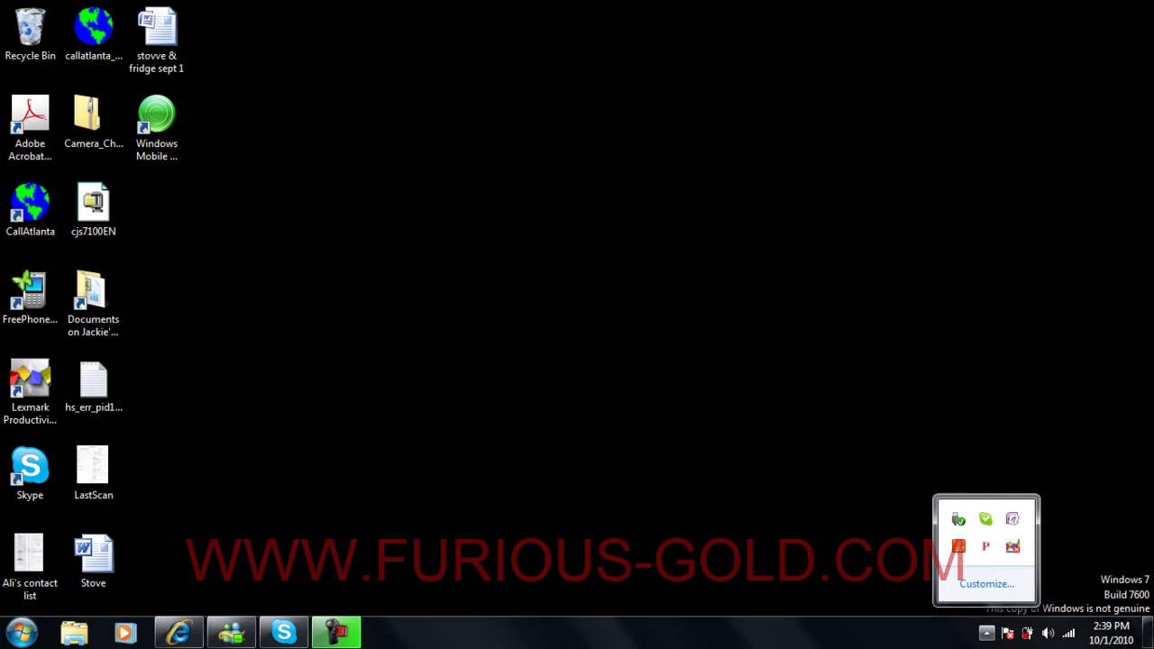
left_click(20, 633)
right_click(261, 382)
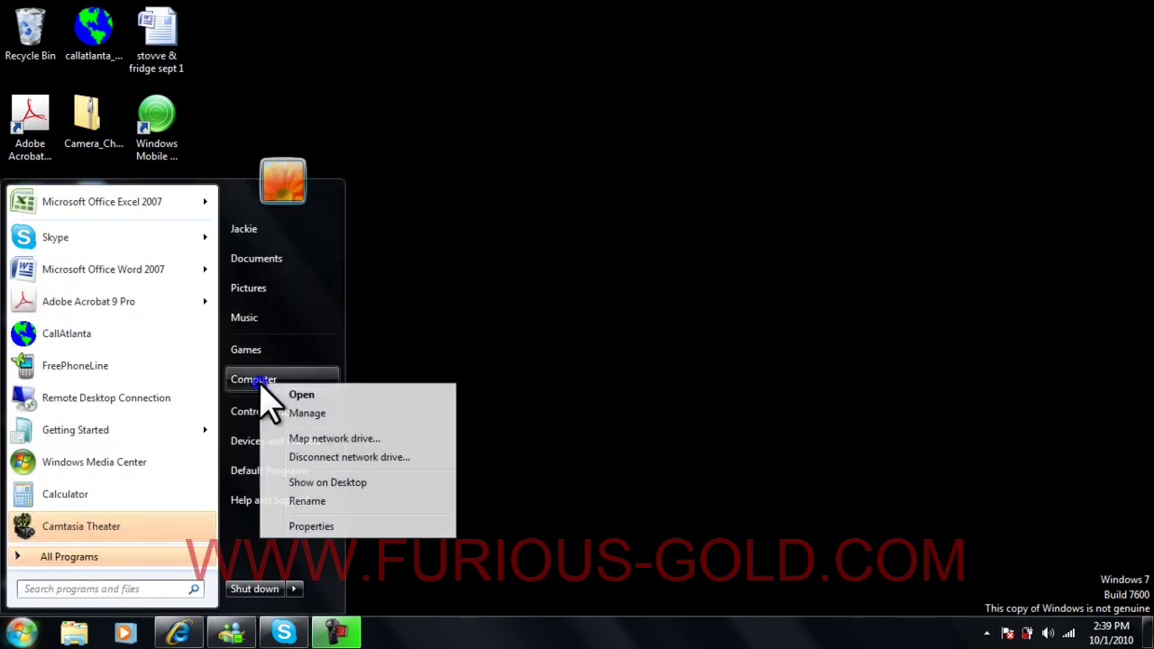
left_click(330, 415)
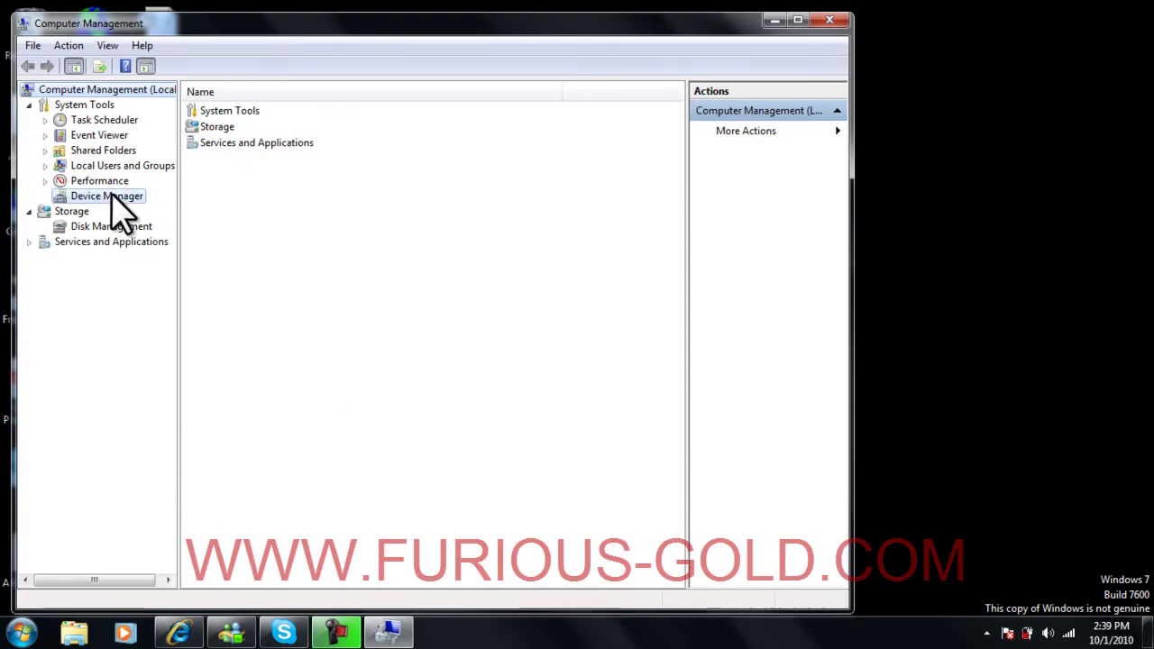
Step: Uninstall USB <-> Serial in Device Manager, then open the failed driver installation details
left_click(112, 197)
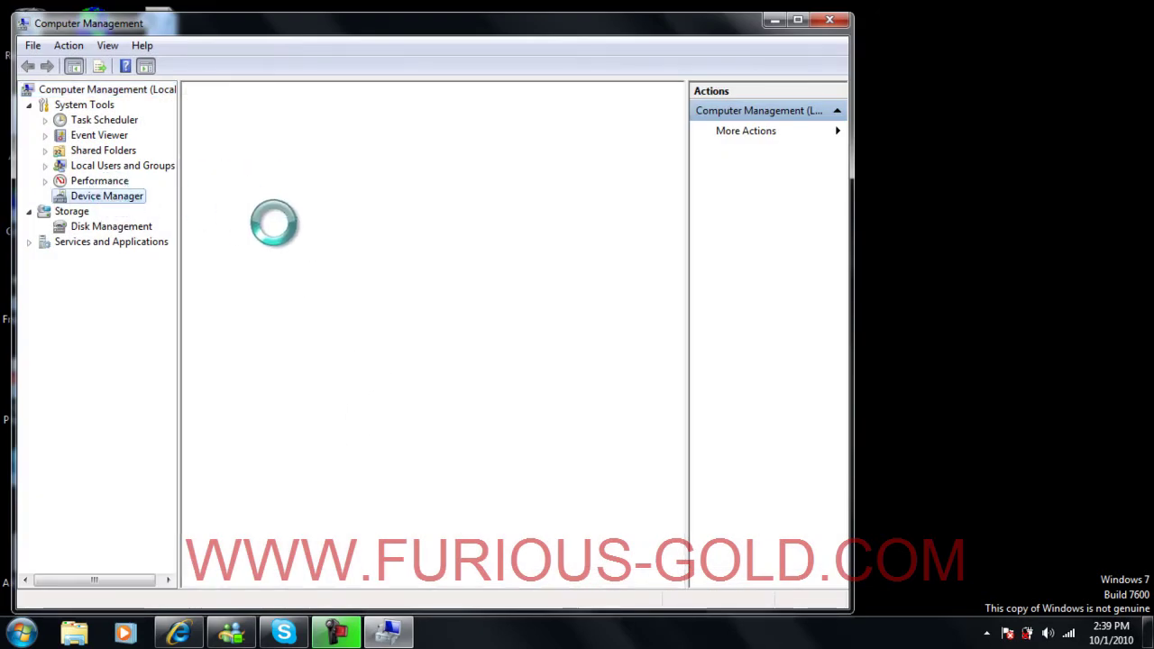
right_click(285, 316)
left_click(332, 359)
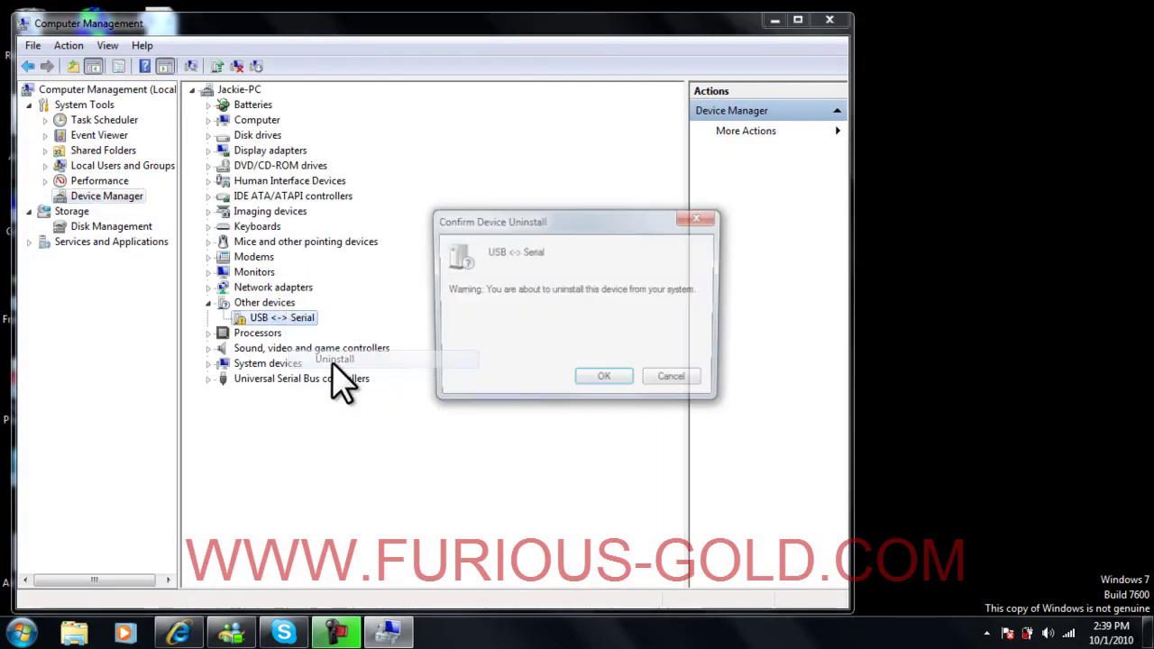
left_click(609, 382)
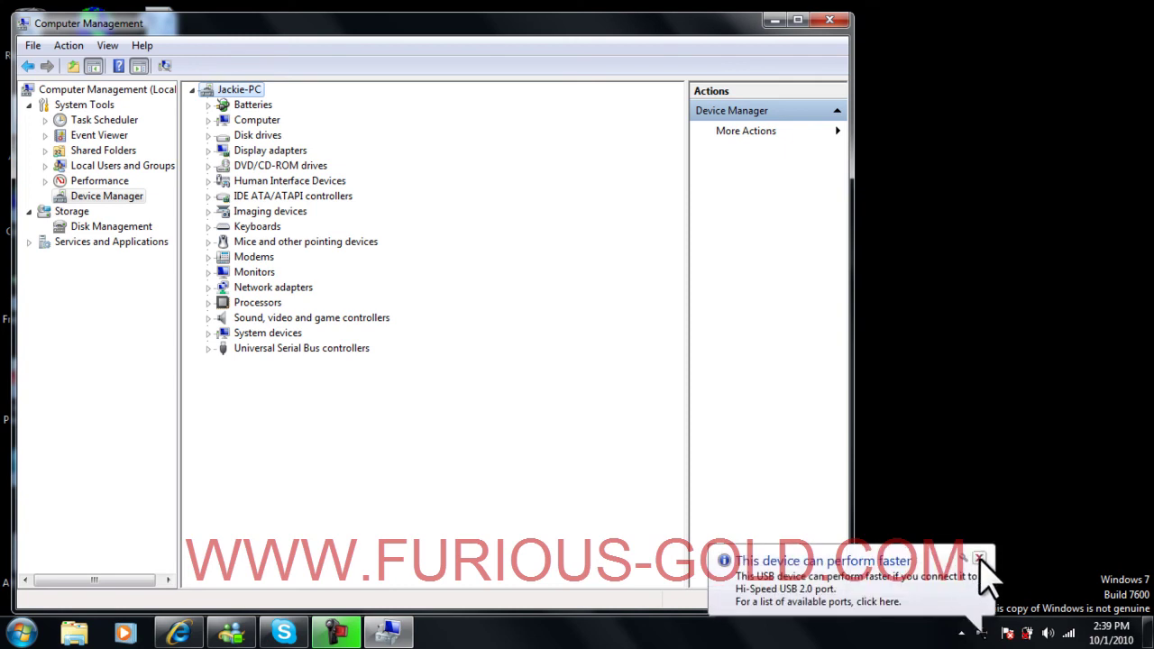
left_click(985, 591)
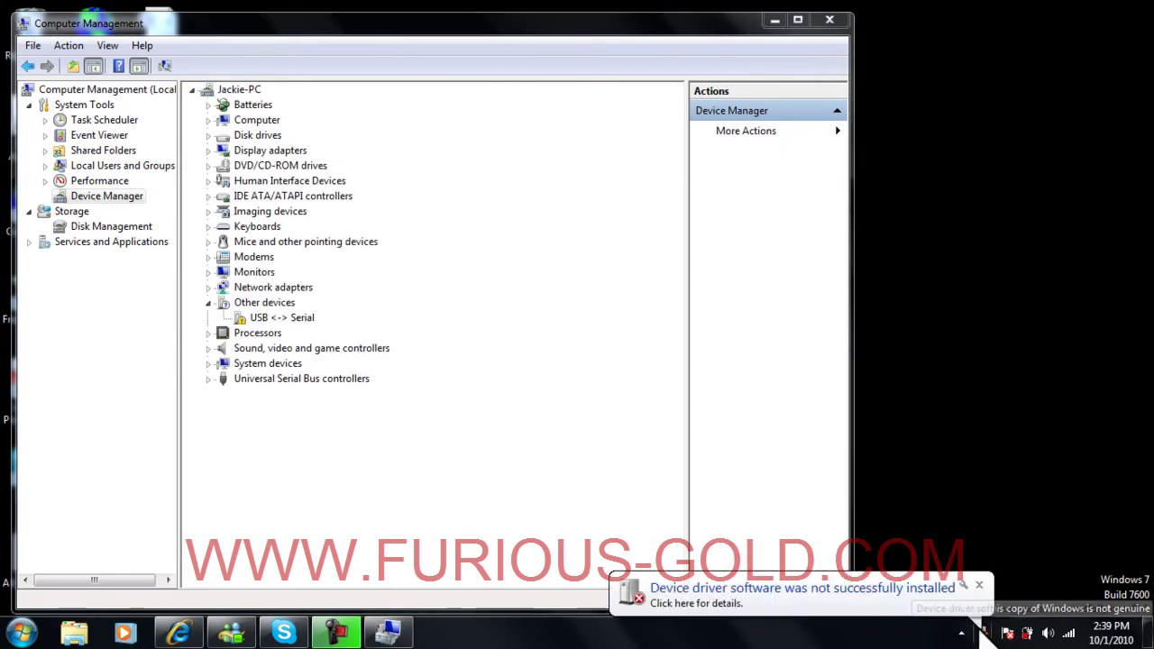
left_click(982, 630)
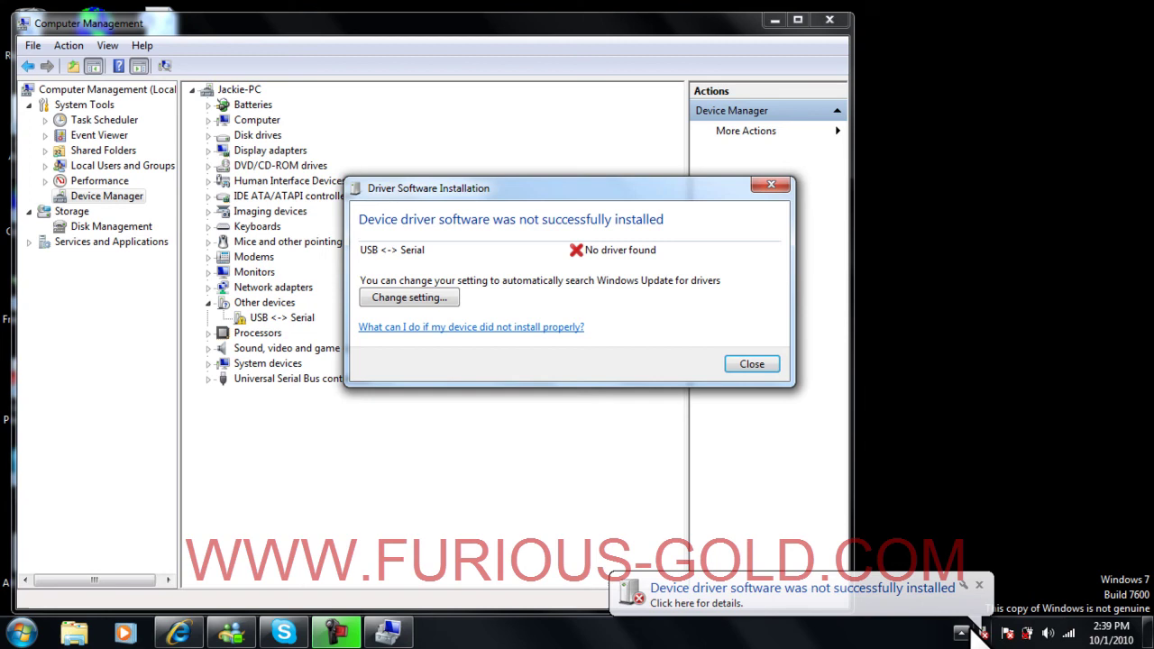
Step: Close Computer Management and set Windows to download drivers automatically, saving the change
left_click(828, 20)
left_click_drag(543, 189, 555, 186)
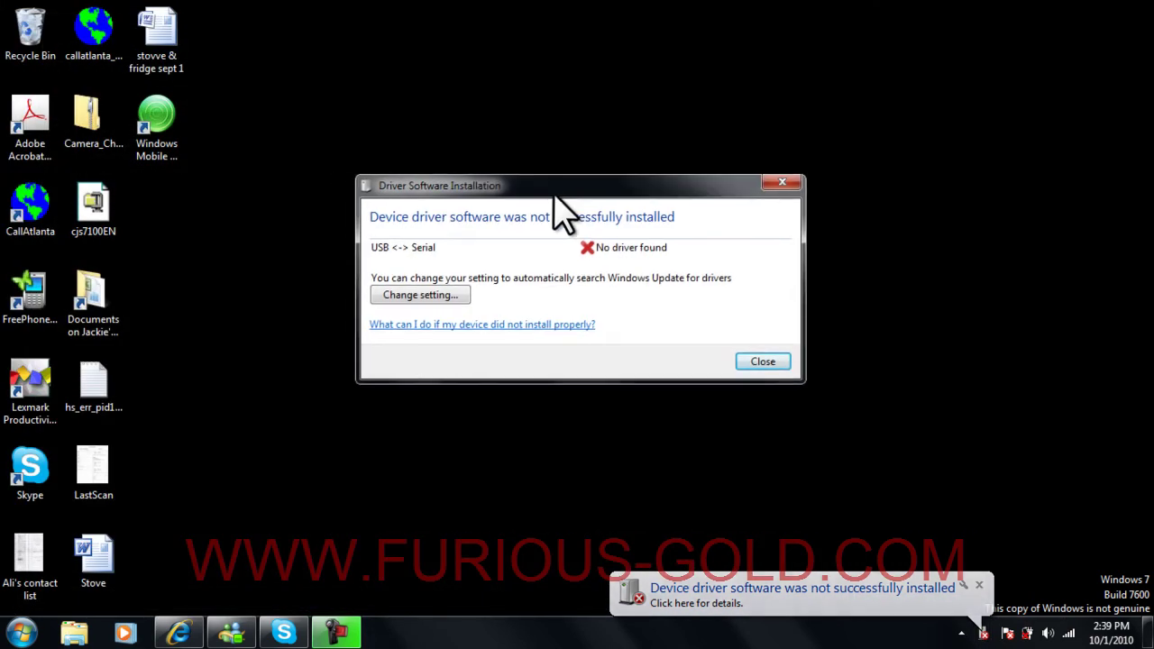
left_click(442, 298)
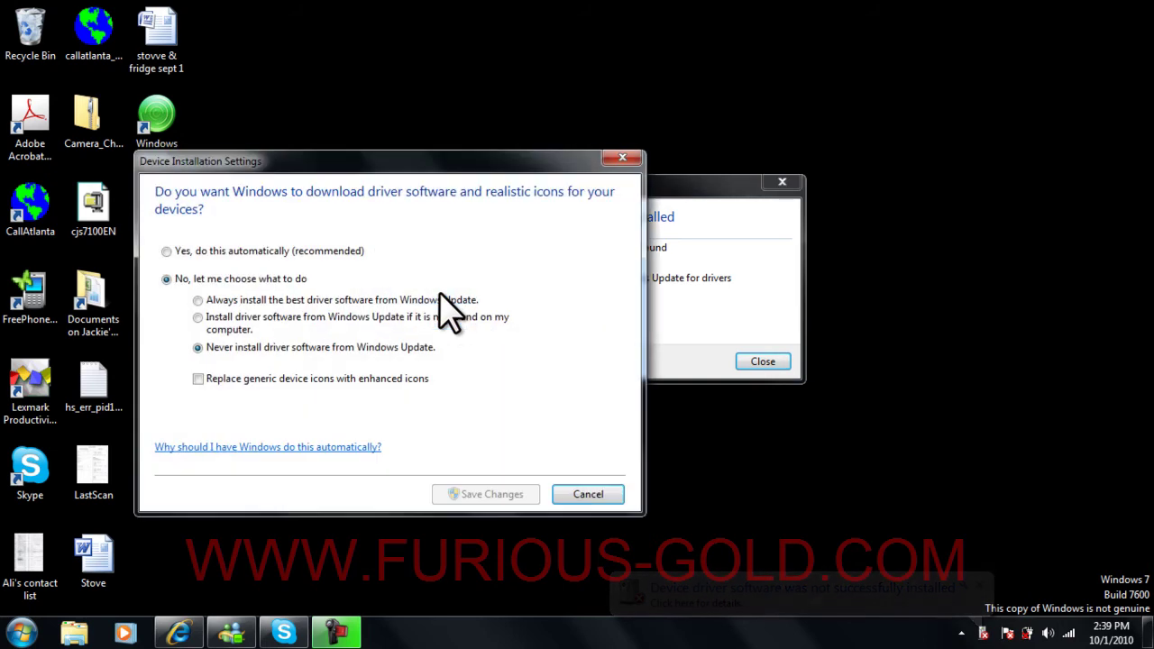
left_click(211, 253)
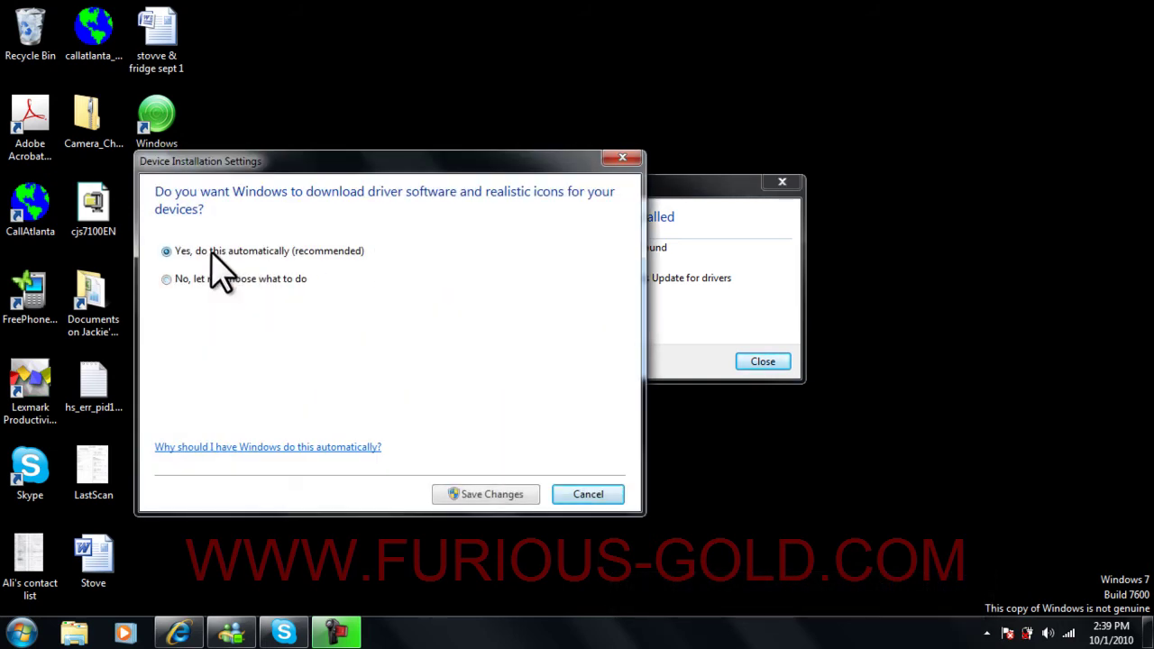
left_click(499, 494)
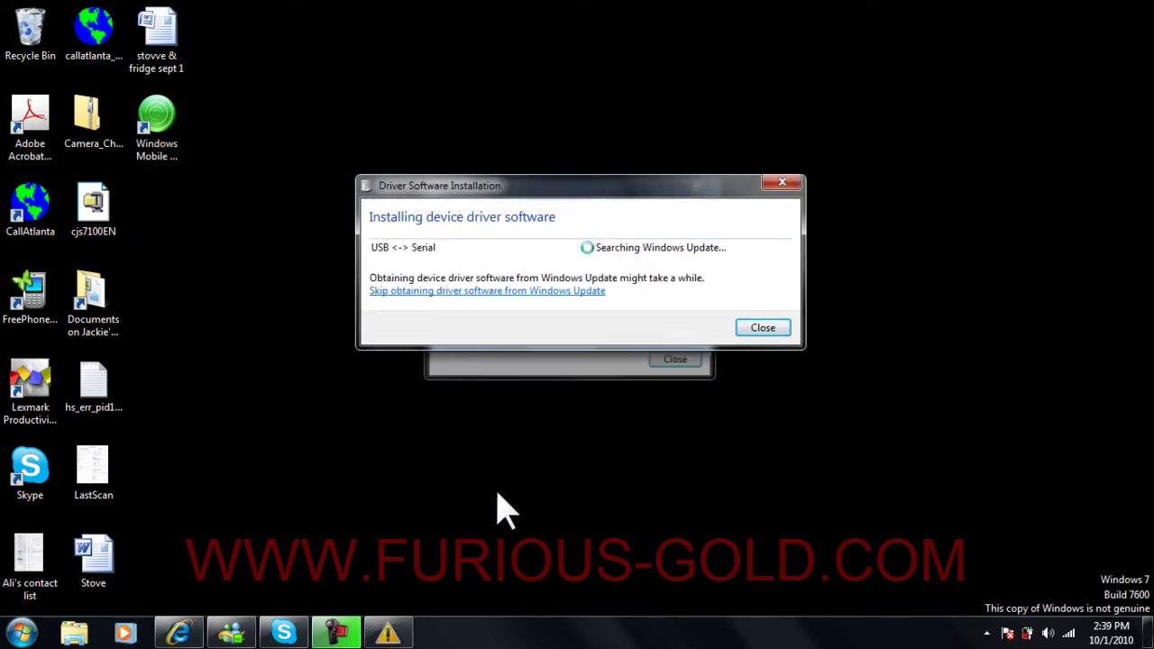
Step: Close the counterfeiting warning and the finished driver installation report once the device is ready
left_click(540, 377)
left_click_drag(602, 190, 877, 368)
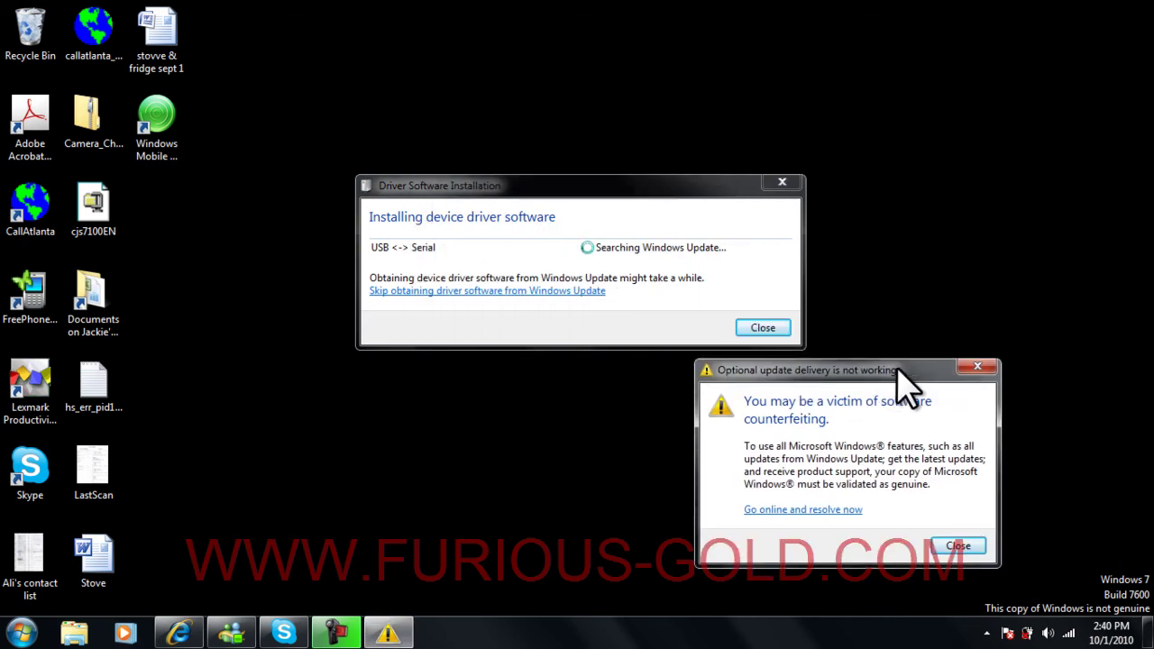
left_click(974, 365)
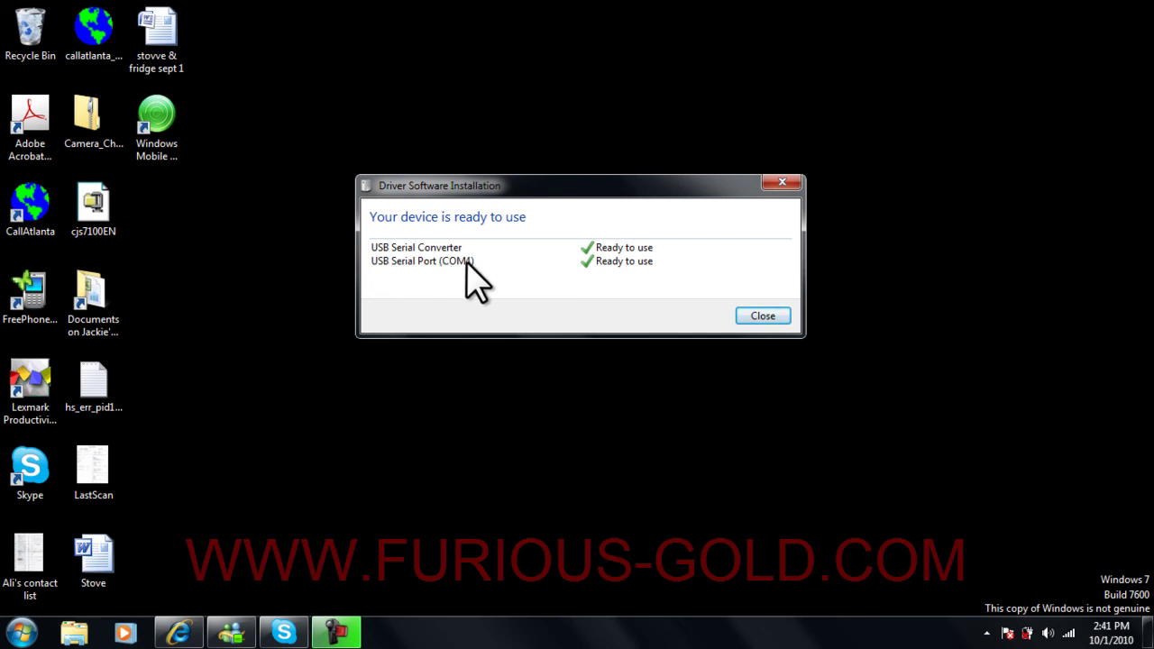
left_click(763, 317)
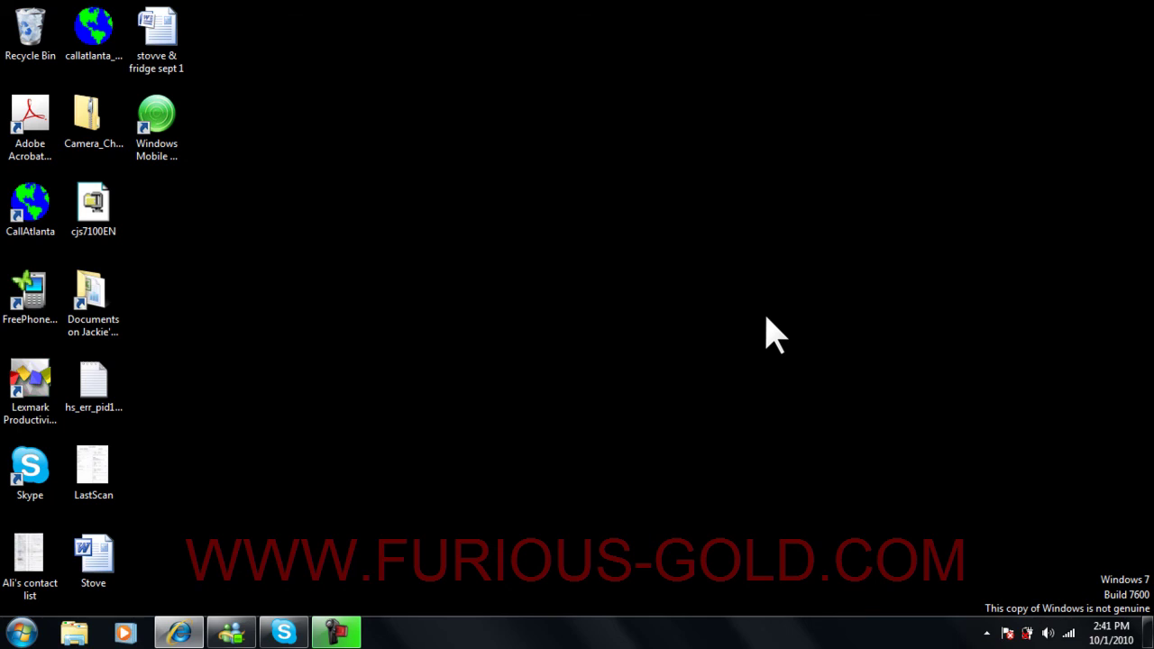
Step: Reopen Device Manager and select USB Serial Port (COM4) under Ports (COM & LPT)
left_click(21, 633)
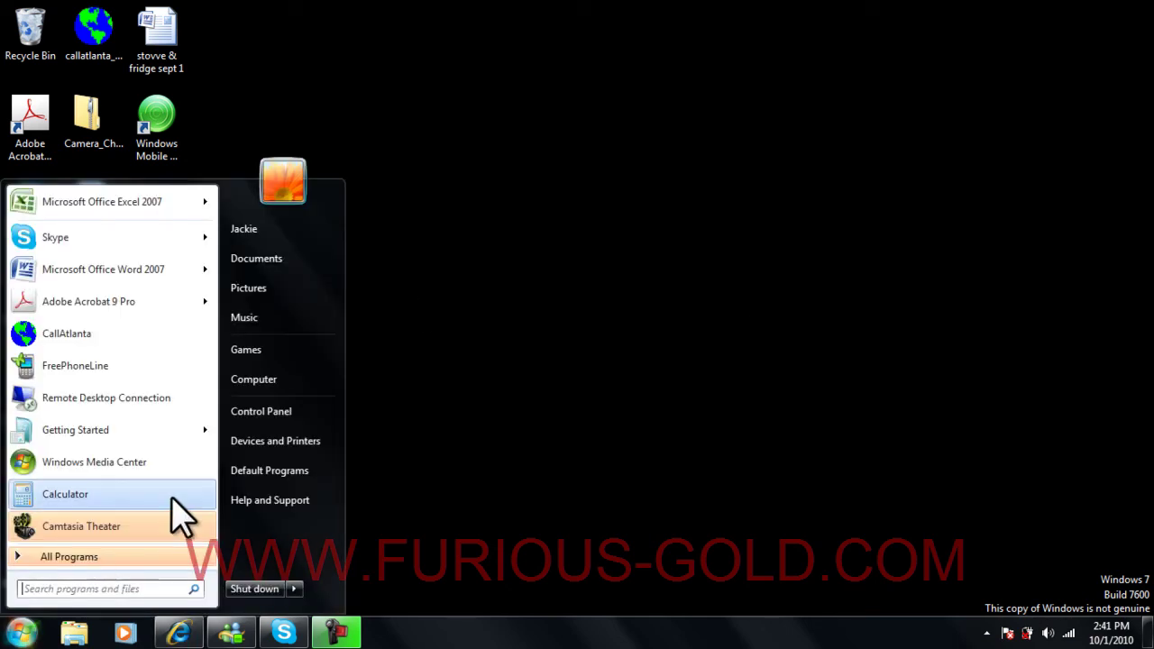
right_click(276, 379)
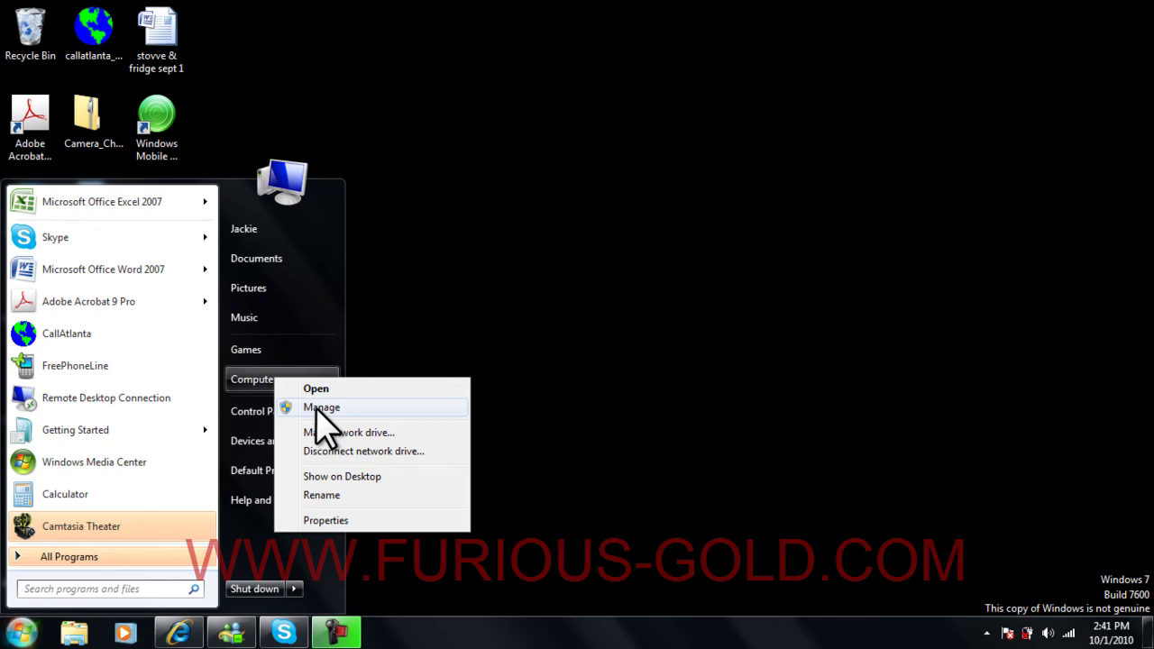
left_click(315, 410)
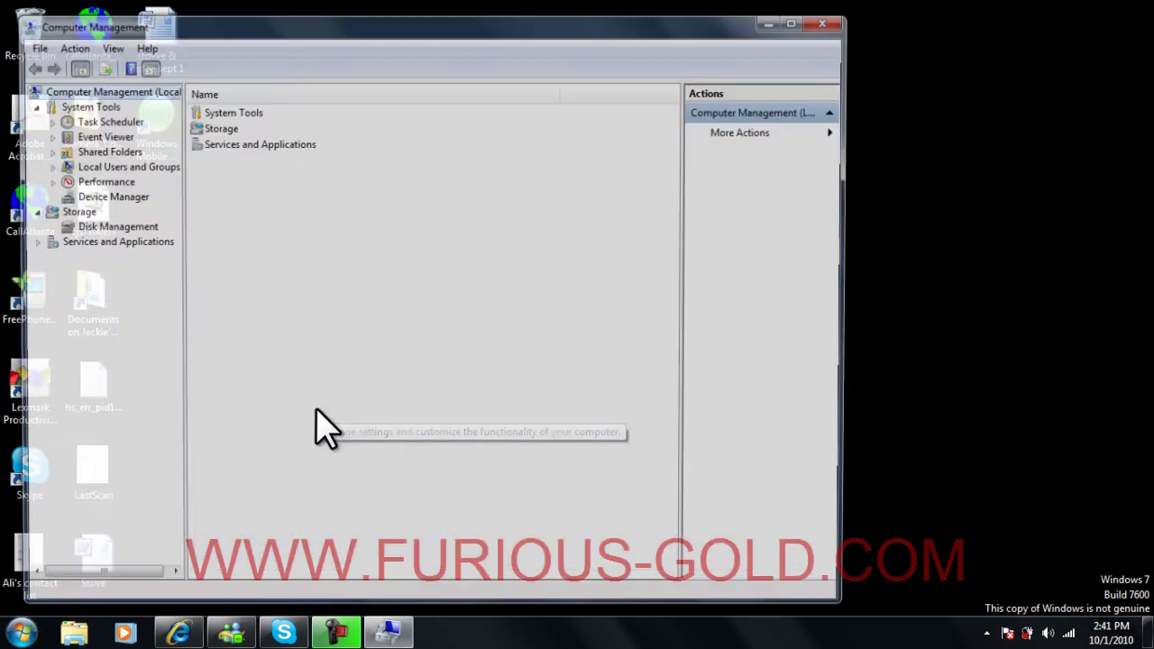
left_click(117, 193)
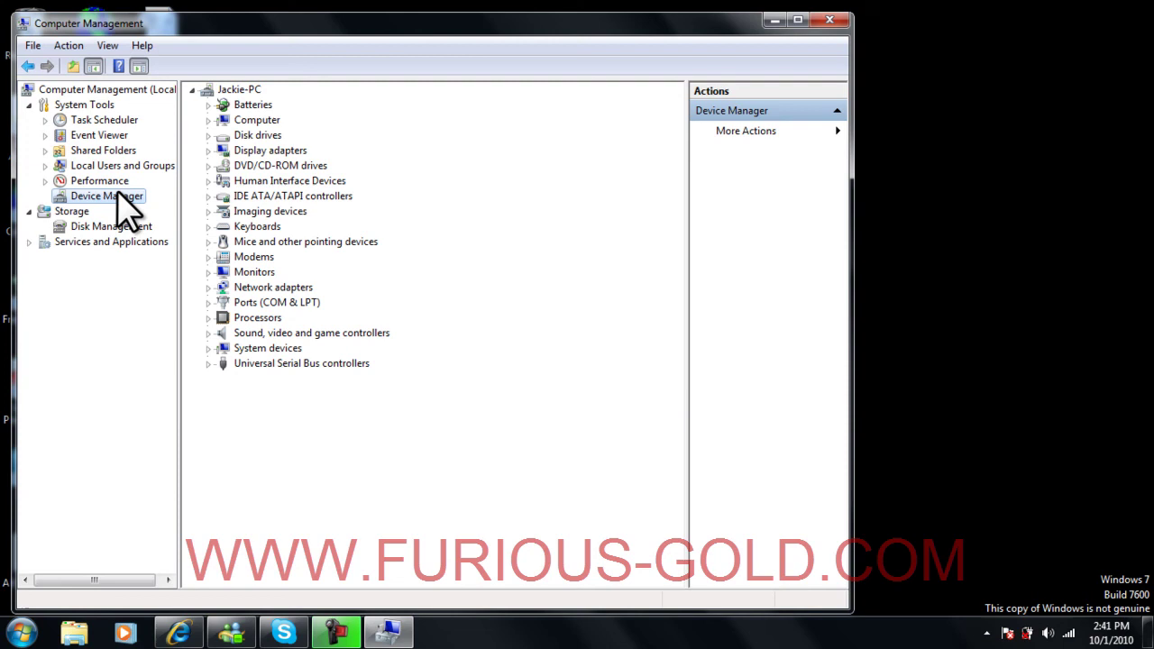
double_click(263, 304)
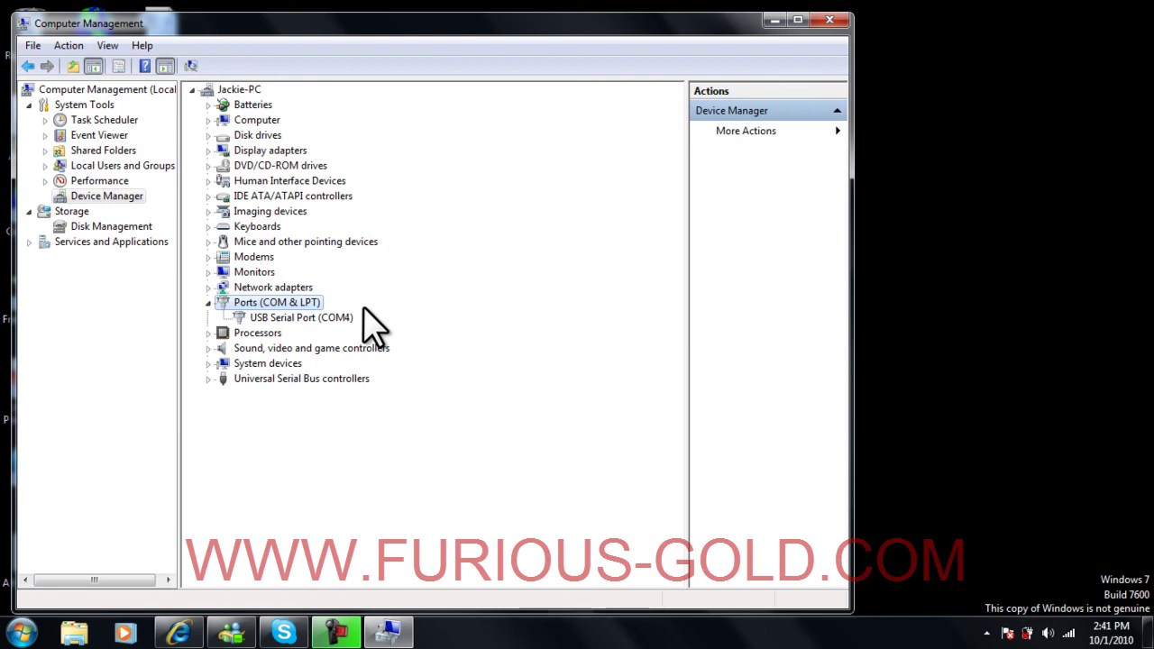
left_click(298, 318)
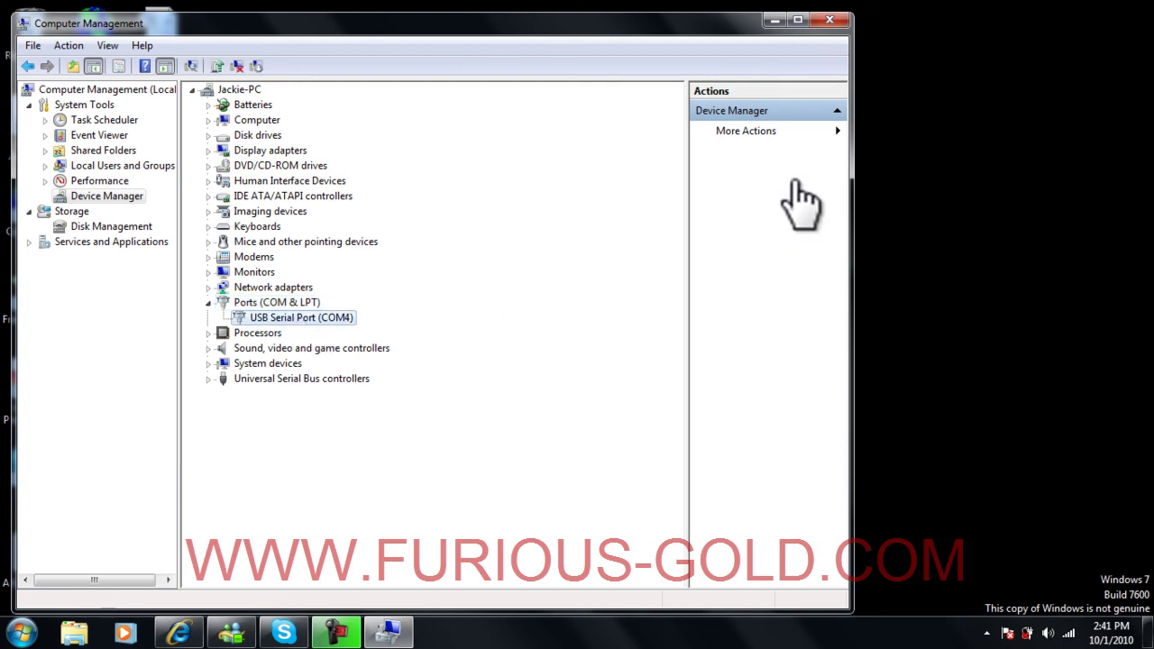